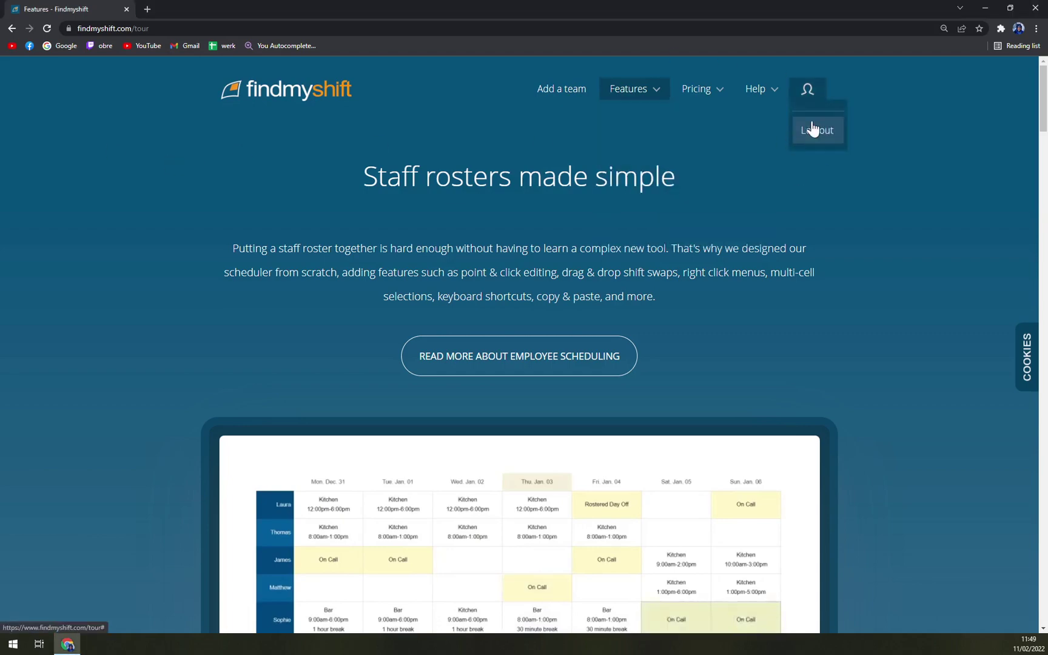
Open and close the account details window, then refocus the browser.
click(811, 126)
click(647, 123)
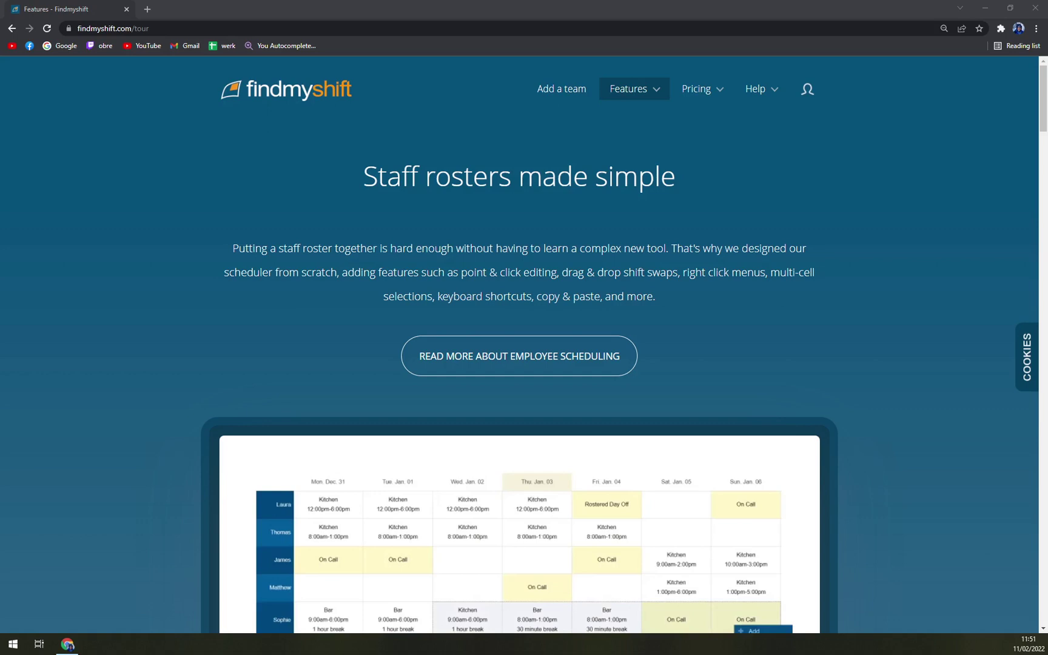
click(103, 133)
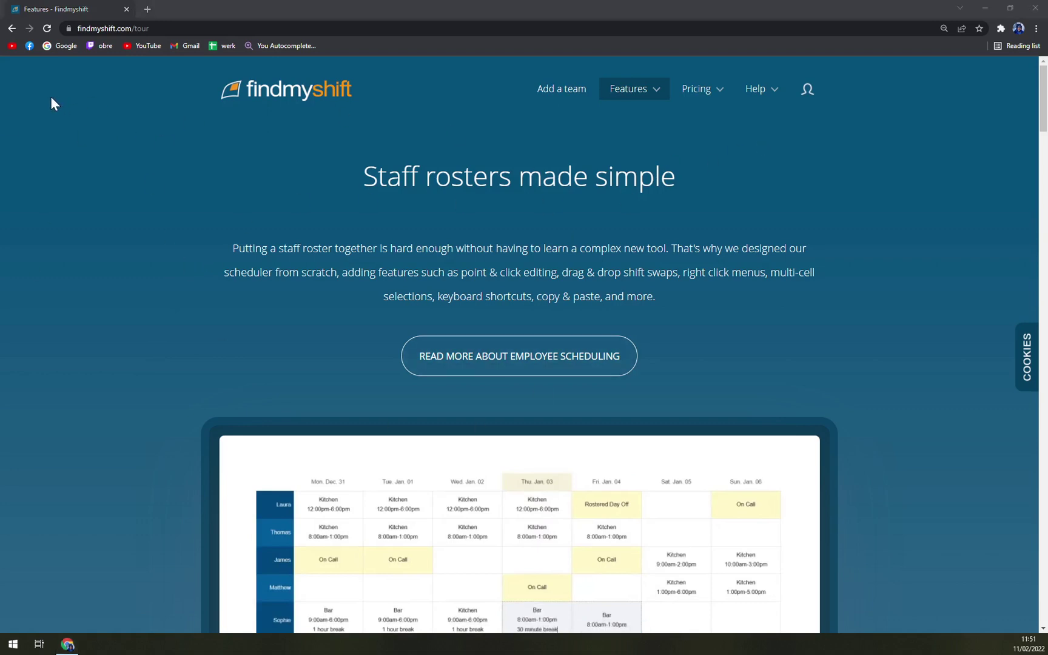
Start setting up a new team roster with Add a team.
click(43, 180)
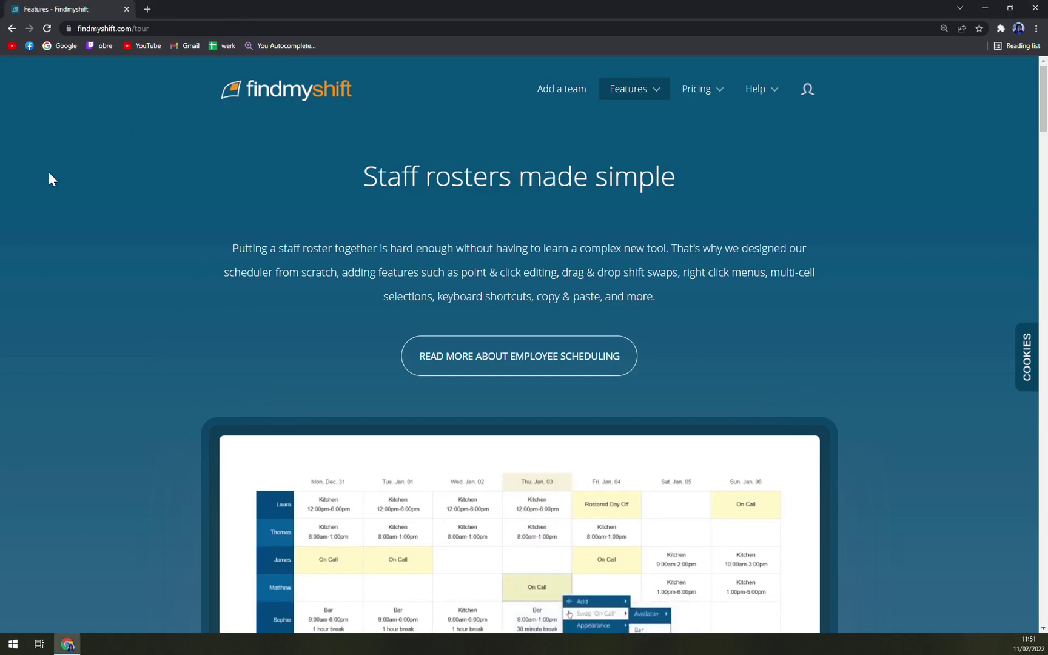
click(545, 93)
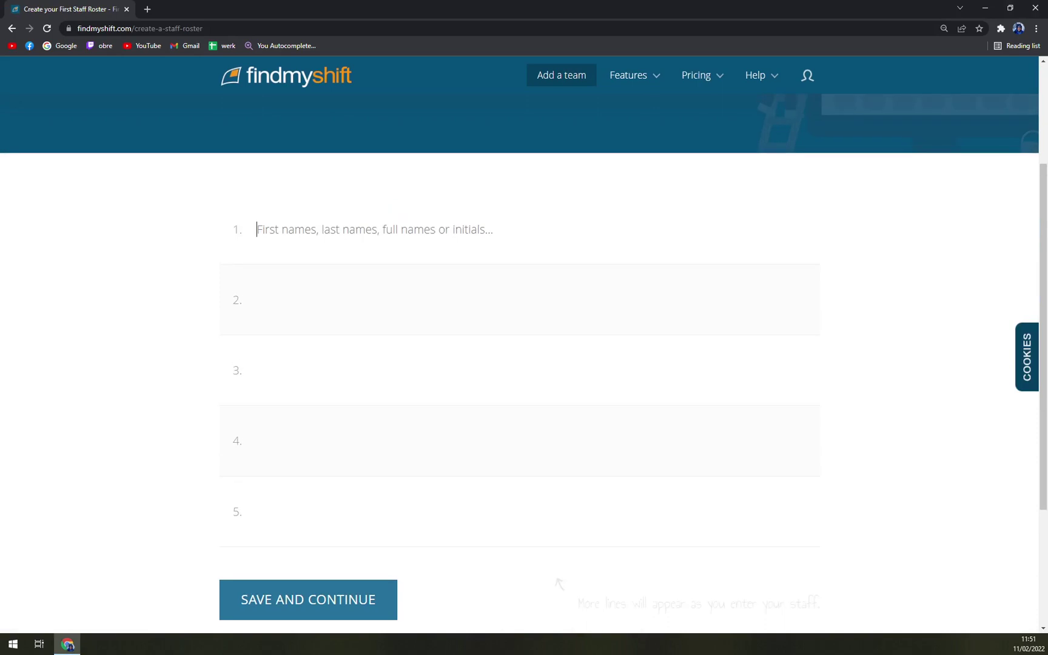
scroll(603, 90, up, 3)
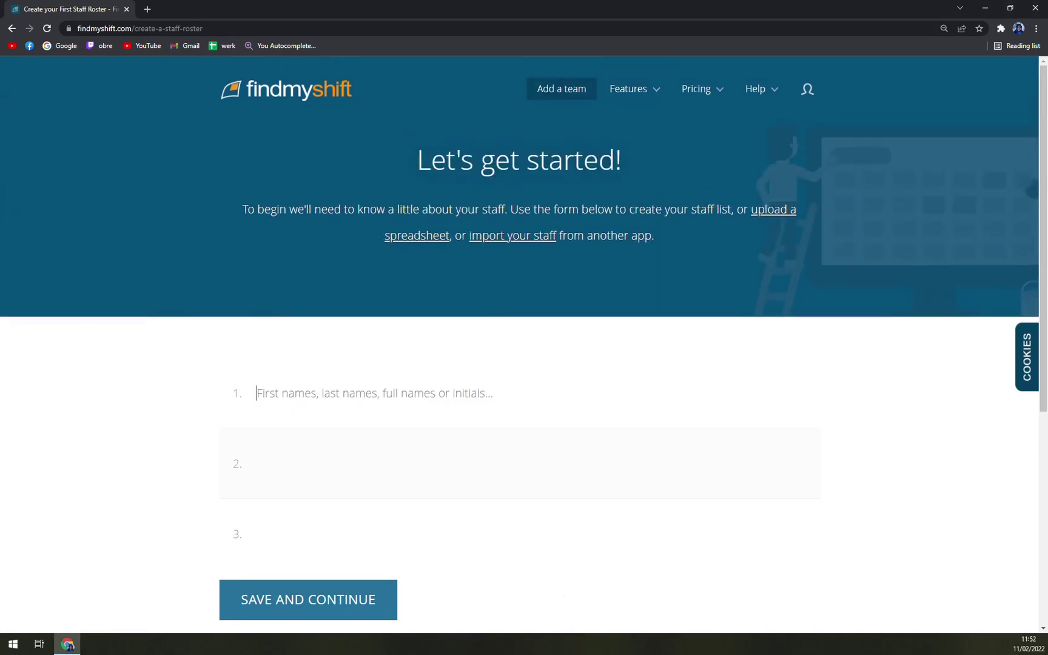
scroll(395, 395, down, 5)
scroll(395, 395, up, 5)
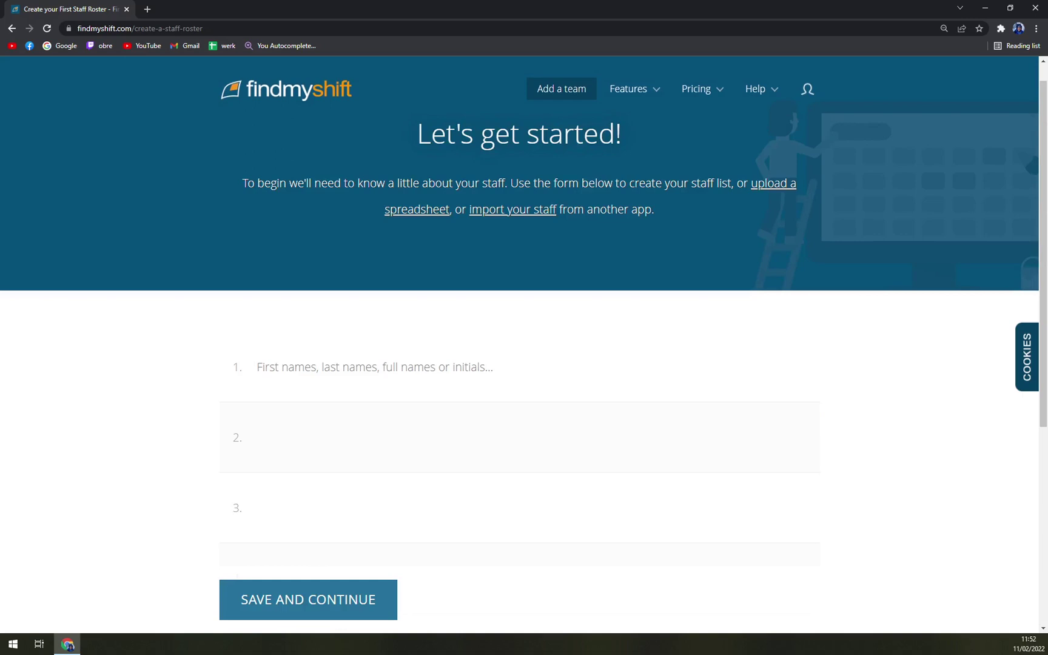
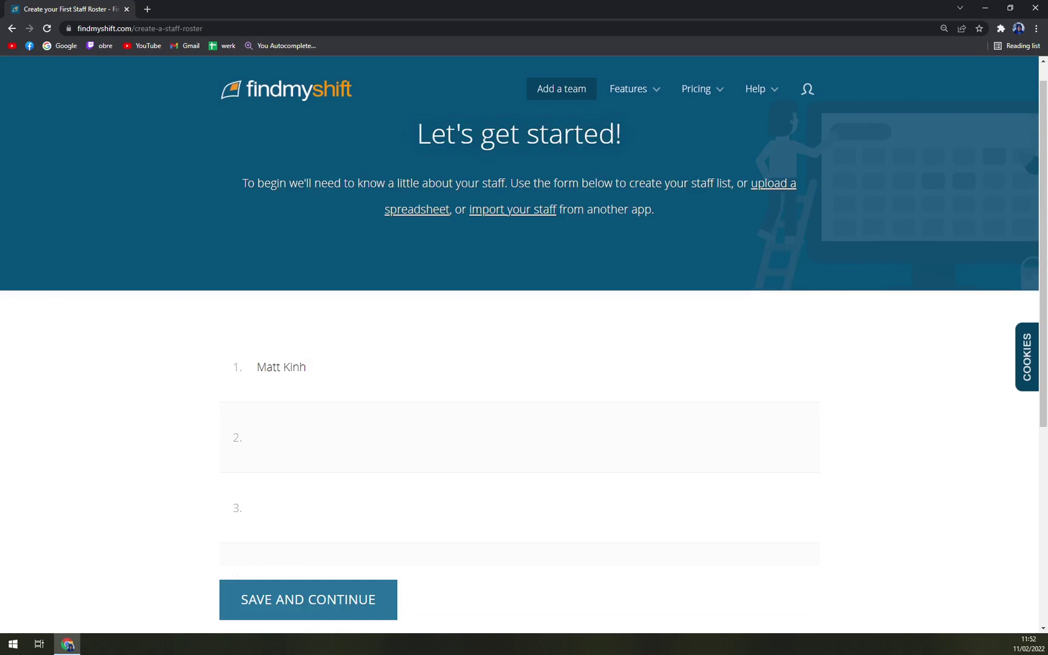
Enter the staff members' full names, one per numbered line, fixing a typo in the first.
key(Tab)
key(Tab)
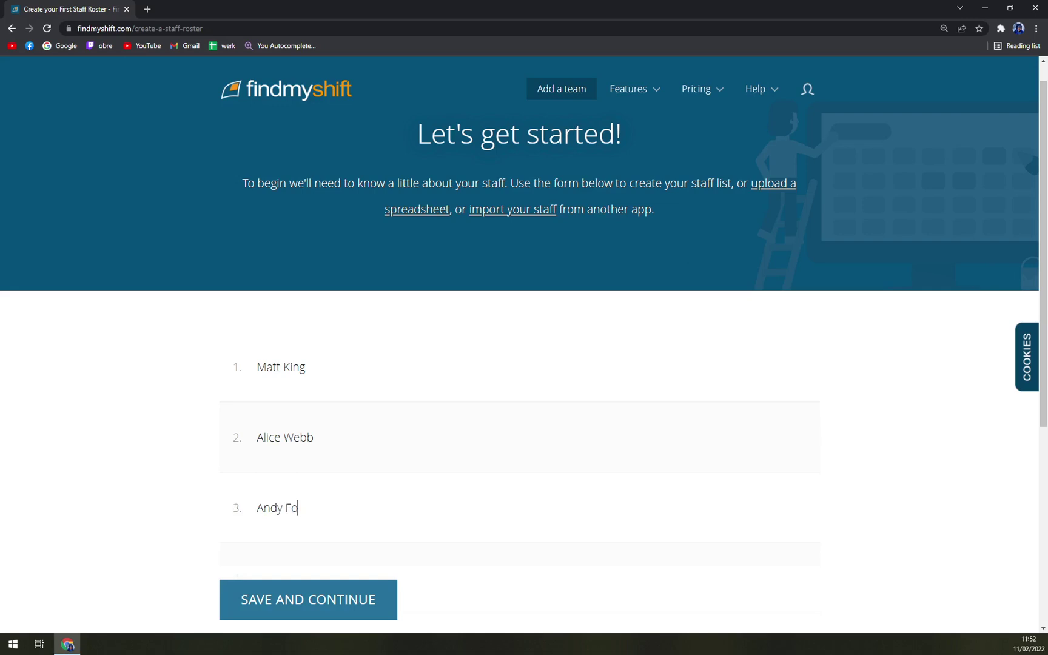
key(Tab)
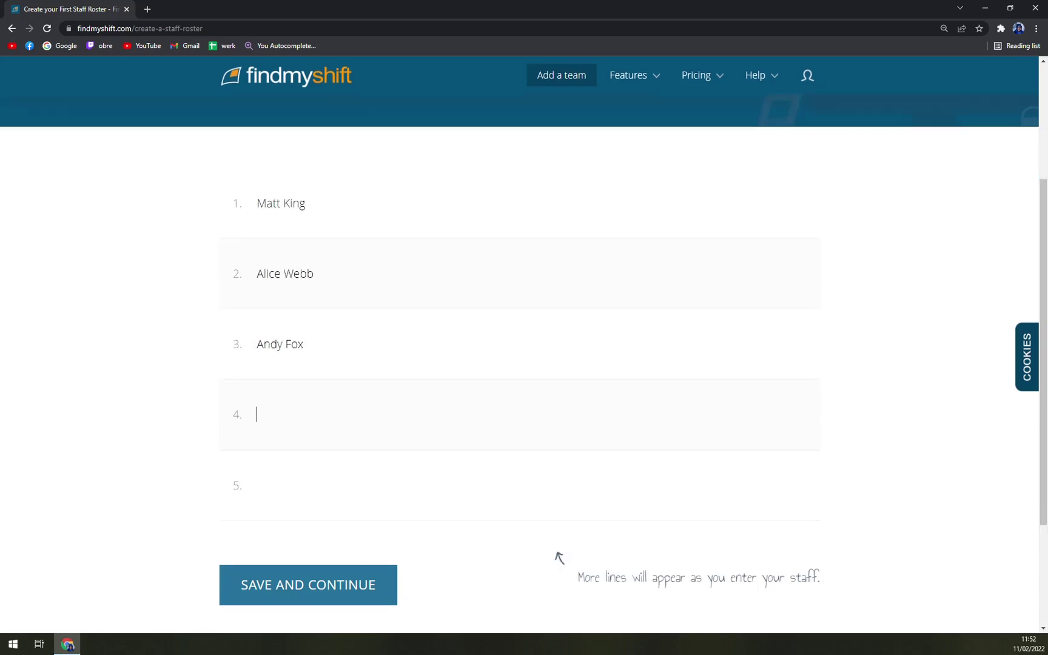
text(Ale)
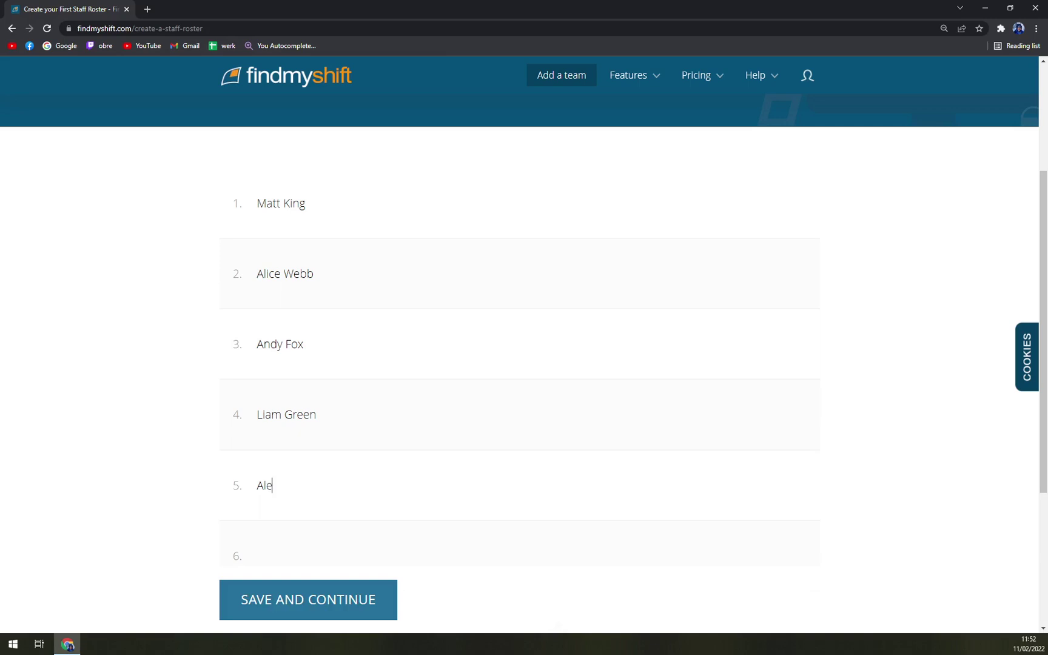
text(xa Shift)
scroll(355, 484, down, 3)
Save the staff list, then give the first row's Po. 2.07 a 9:00am–5:00pm shift commented '1 hour break'.
click(356, 485)
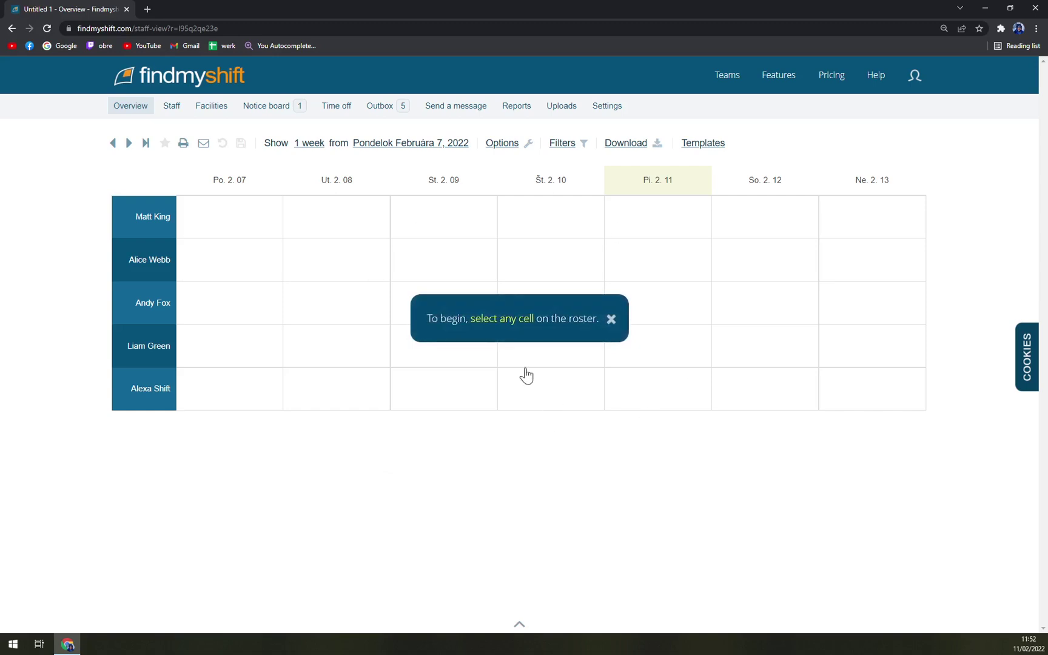
click(256, 263)
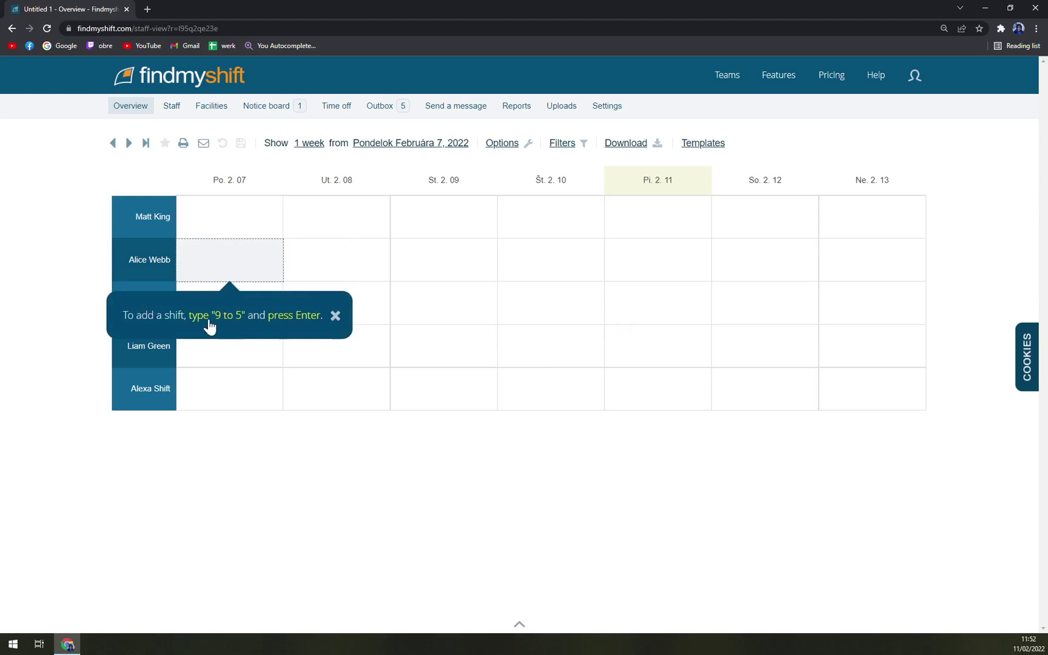
click(220, 232)
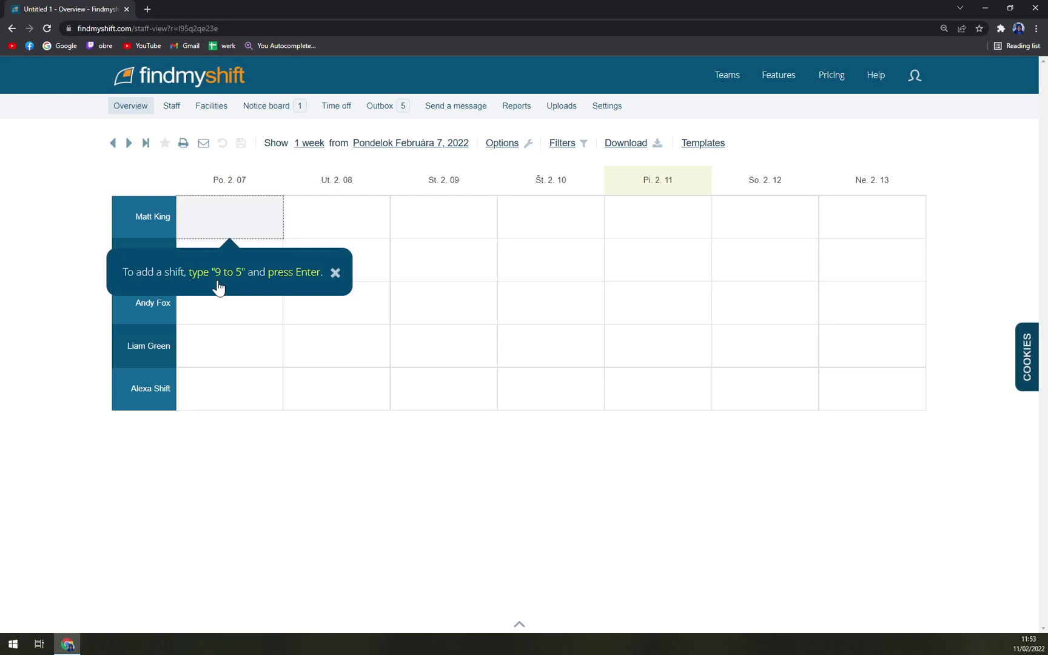
text(9 to)
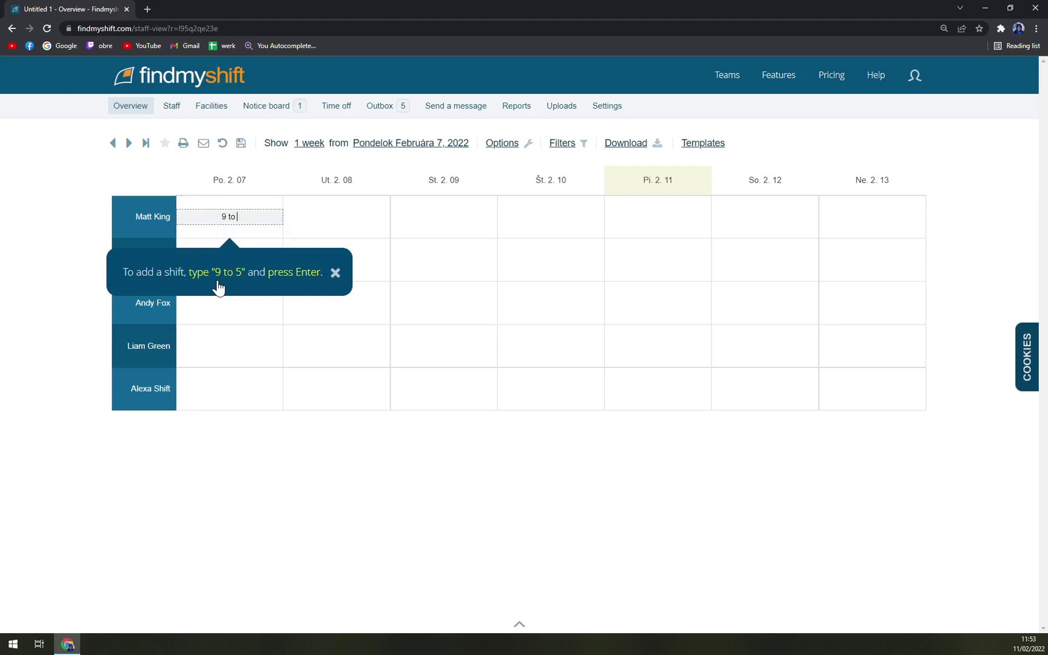
text( 5)
key(Return)
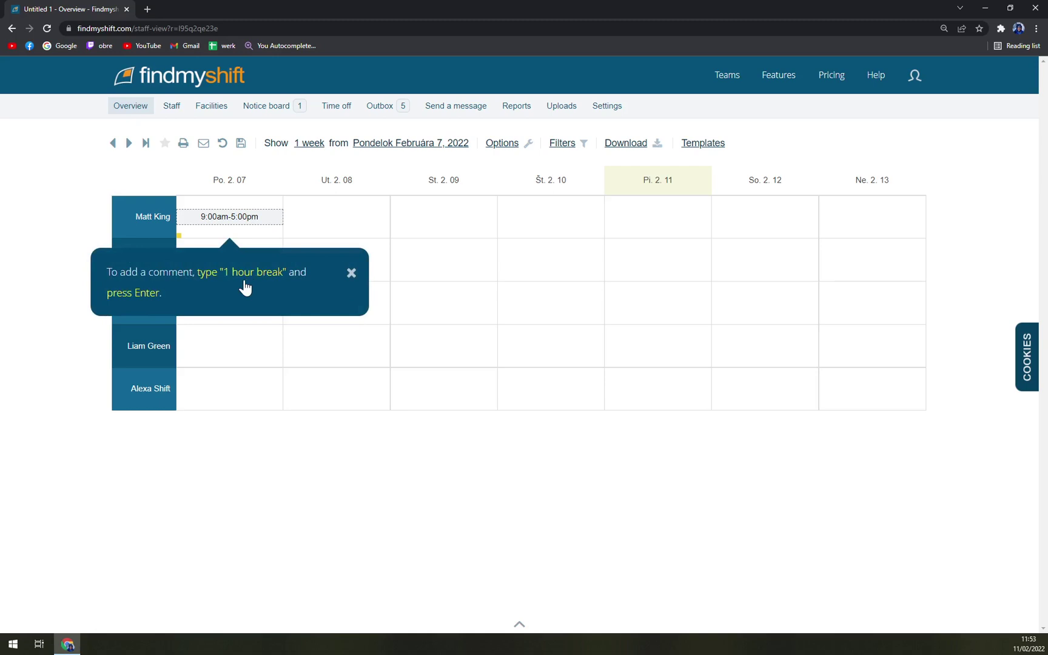
text(1 hou)
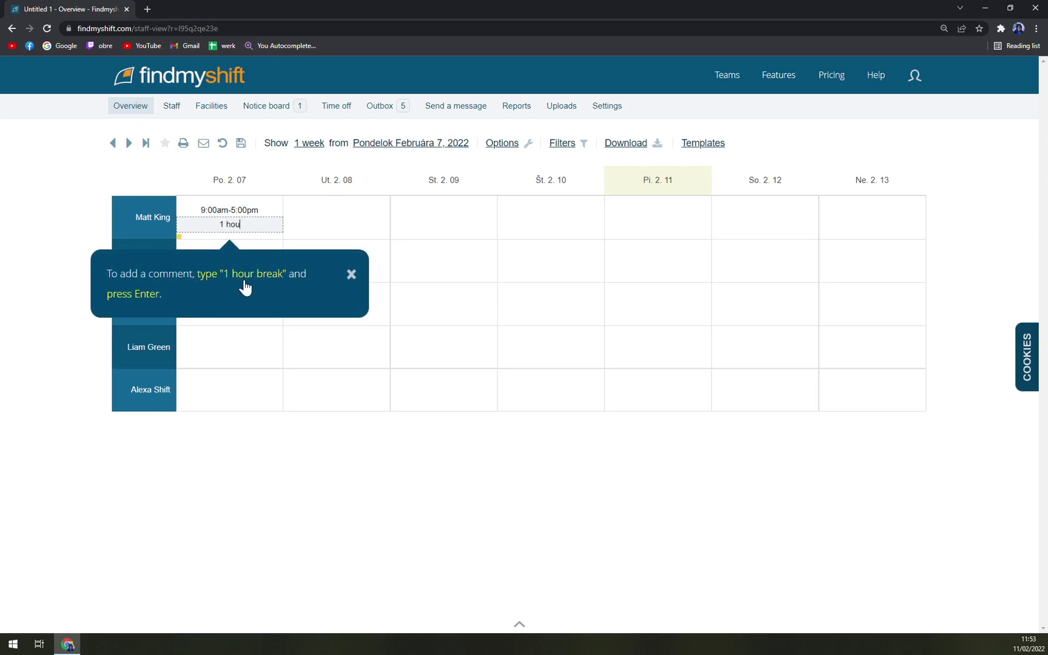
text(r break)
key(Return)
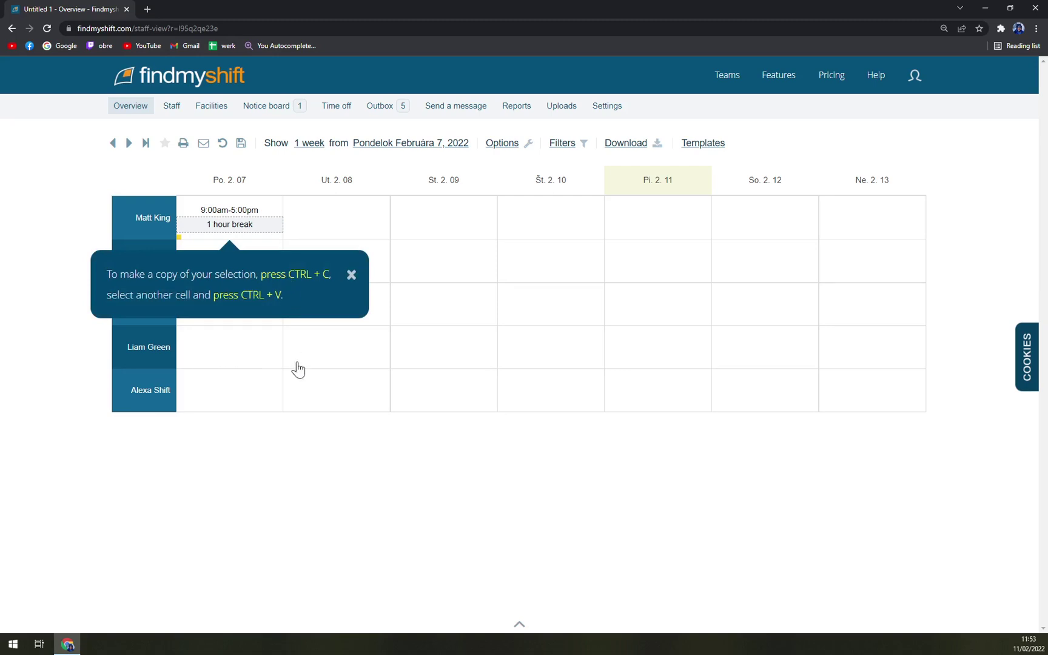
Paste the 9:00am–5:00pm shift into the first staff member's Ut. 2.08 and the second's Po. 2.07.
click(296, 432)
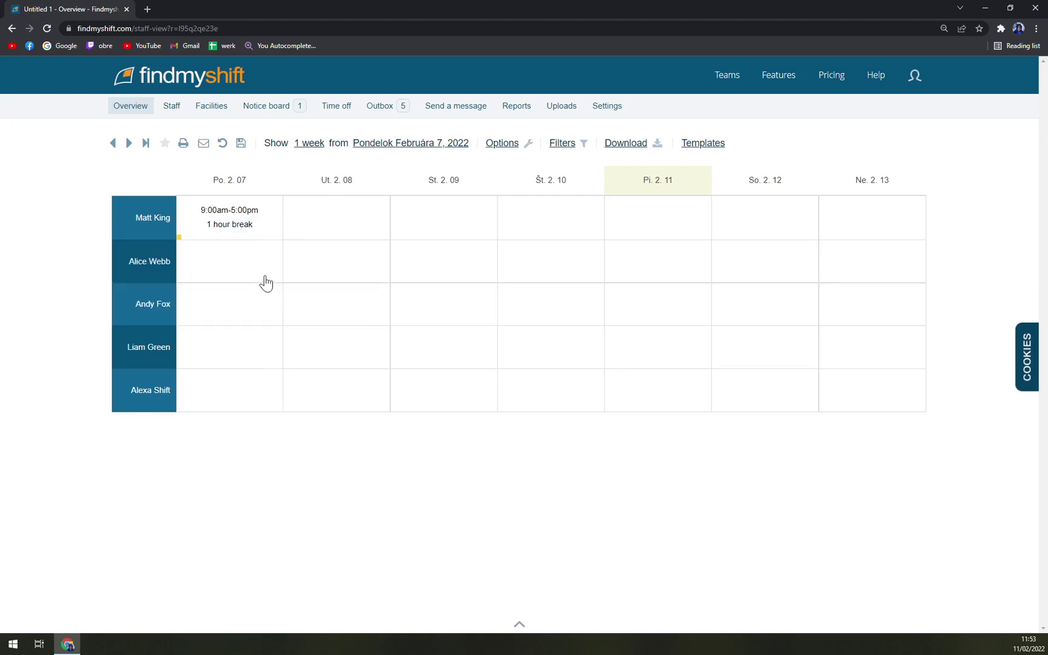
click(234, 217)
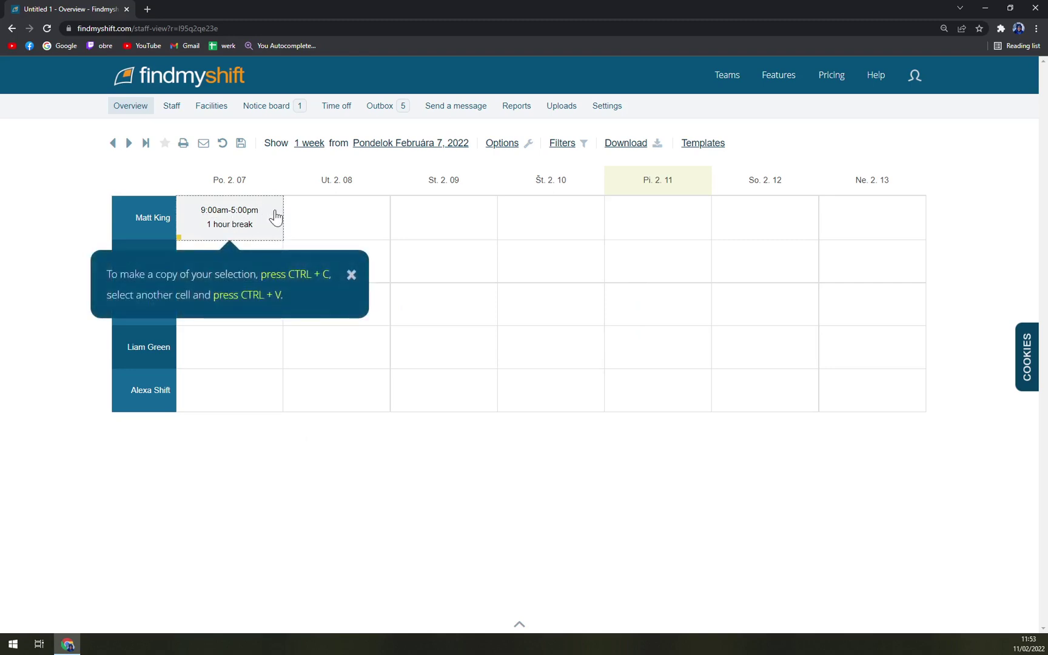
click(334, 221)
key(ctrl+v)
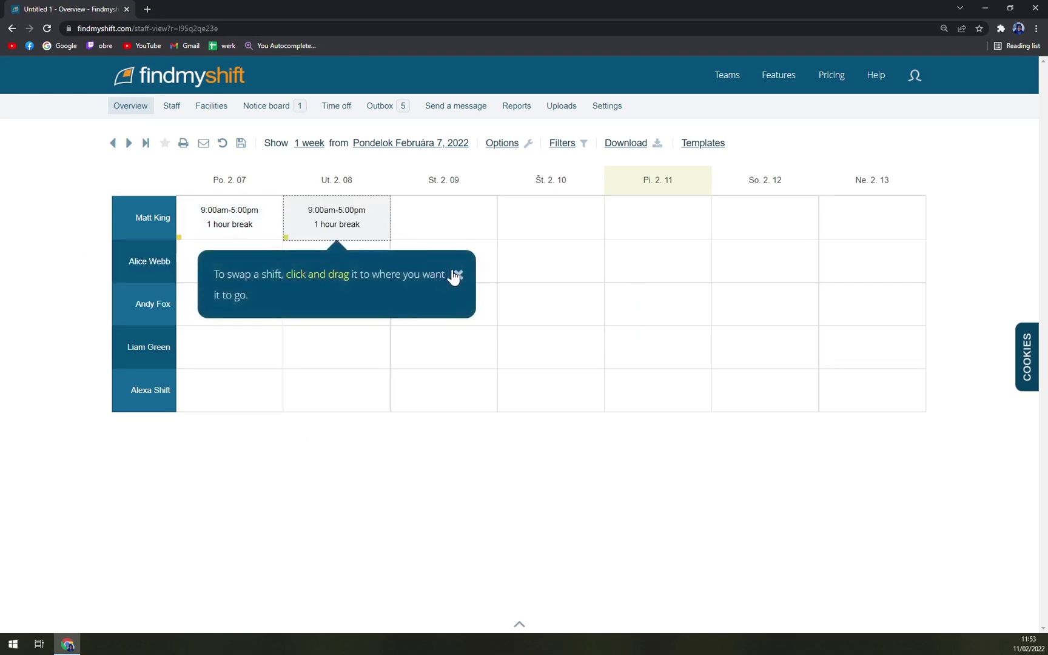
click(424, 390)
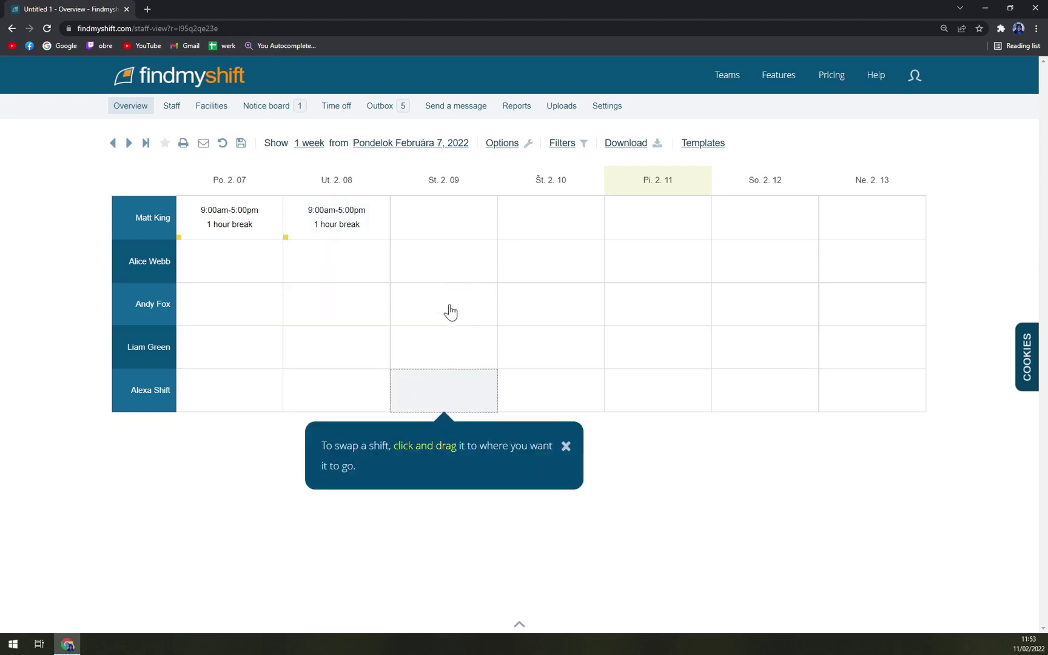
click(221, 449)
click(237, 259)
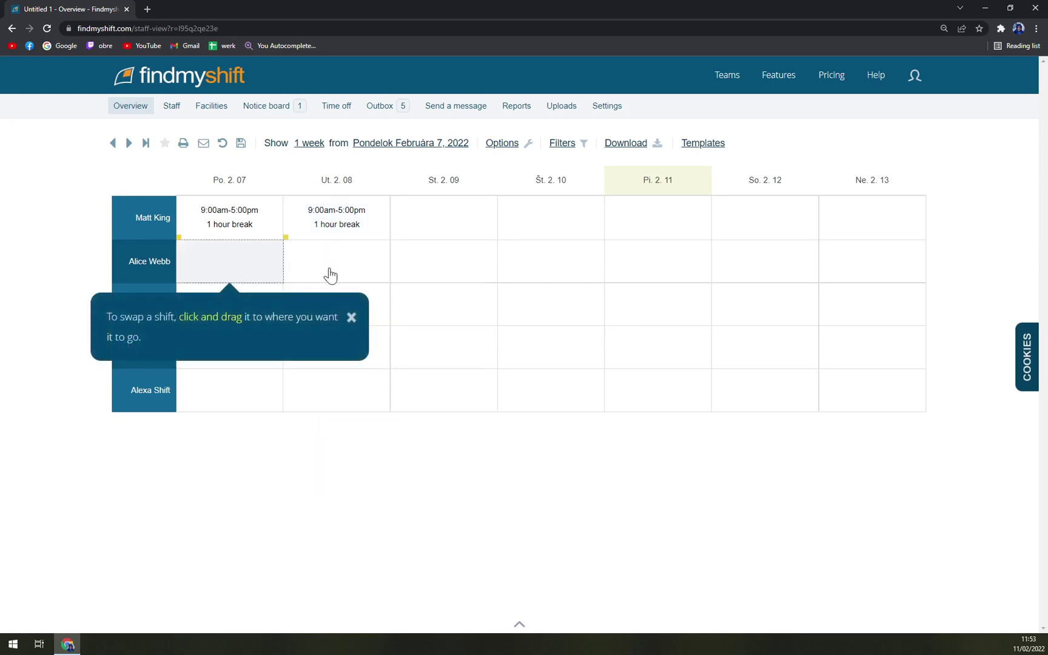
click(349, 226)
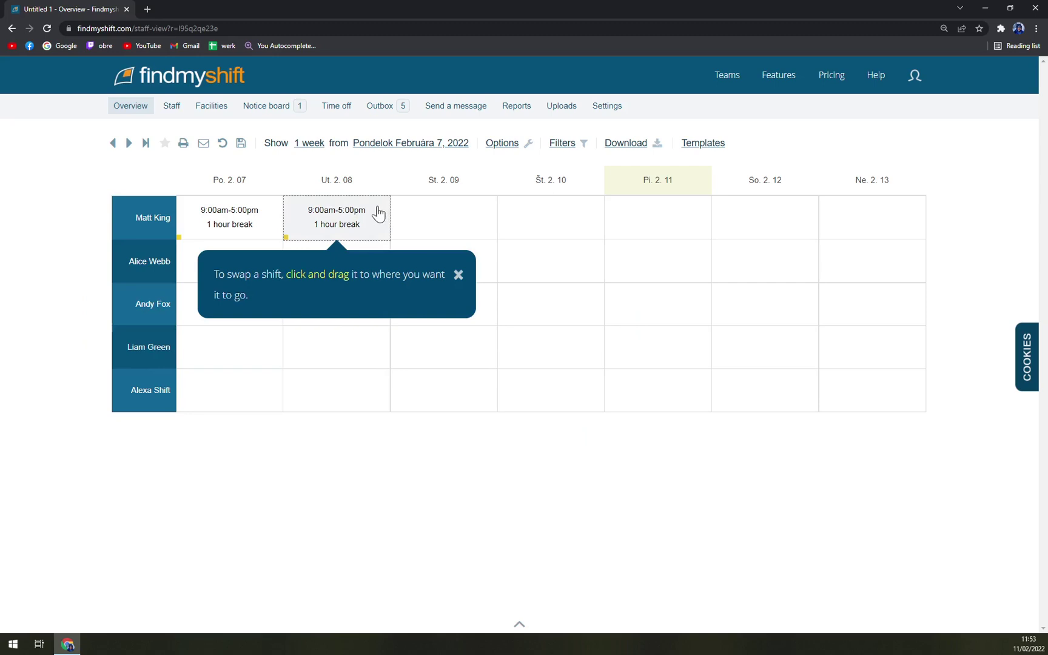
click(185, 261)
key(ctrl+v)
Fill Po. 2.07 for the third, fourth and fifth staff, restoring the misplaced break comment.
click(351, 323)
click(229, 311)
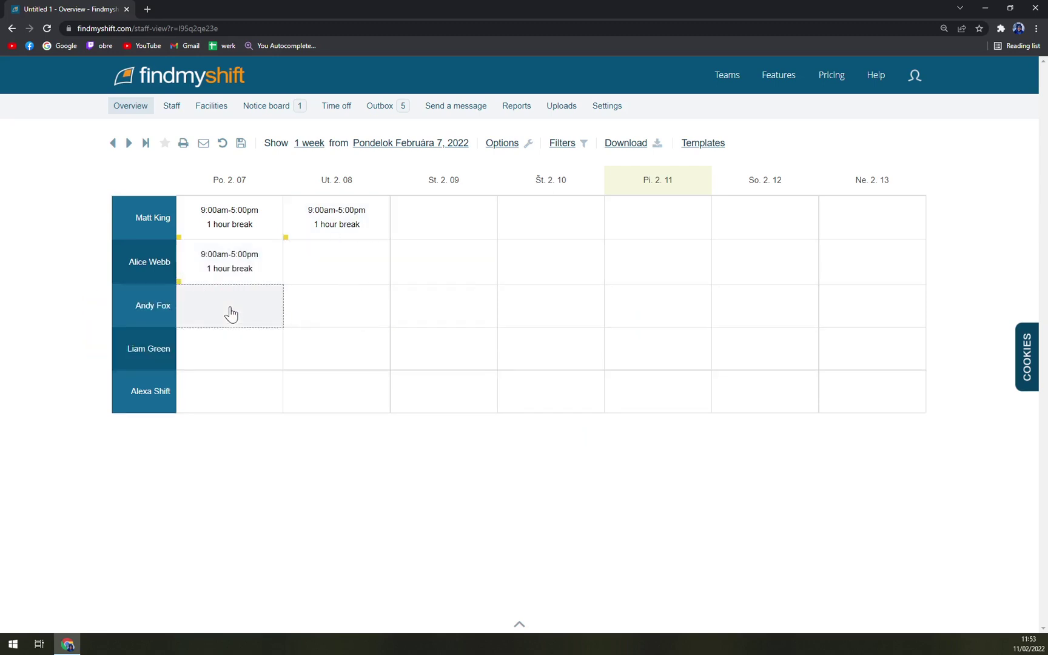
key(ctrl+v)
drag(236, 311, 276, 302)
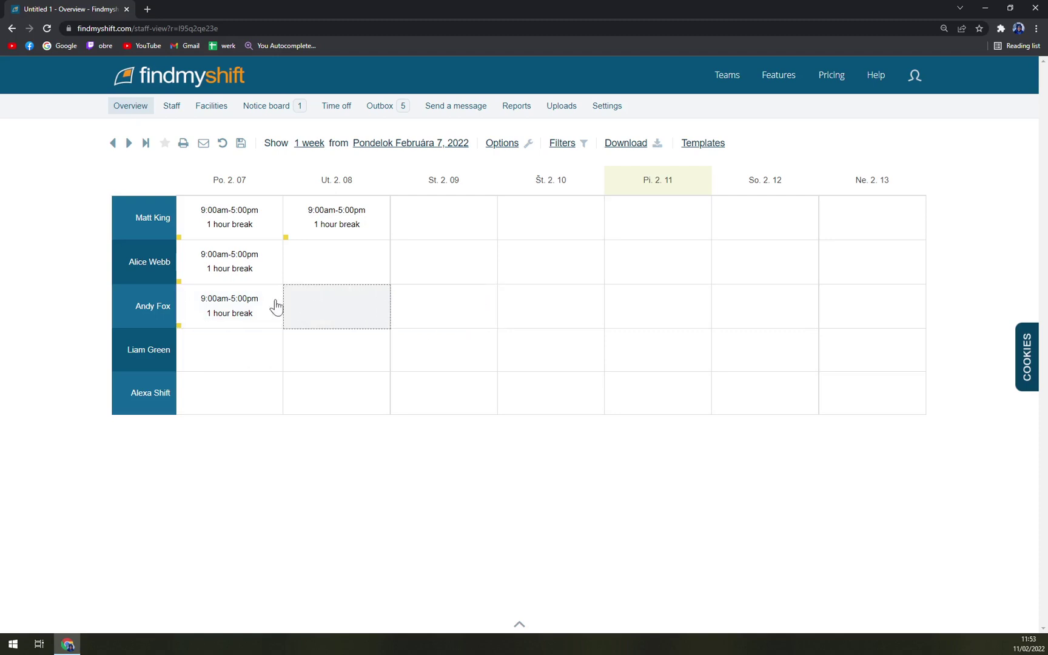
mouse_move(236, 322)
mouse_down()
mouse_move(327, 323)
mouse_move(332, 314)
mouse_move(234, 313)
mouse_up()
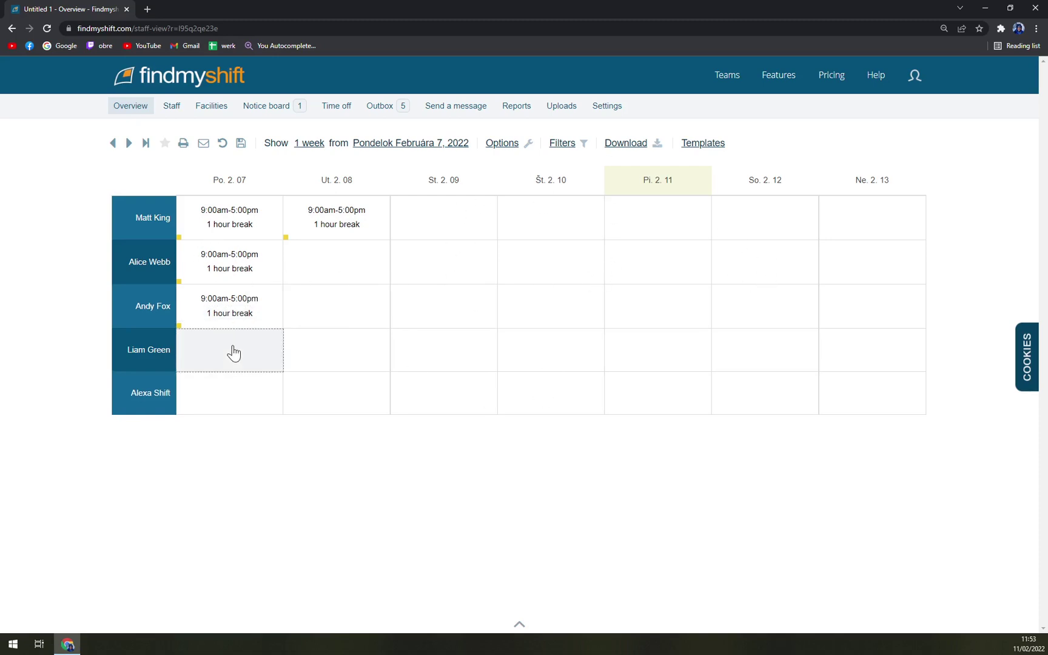
click(254, 337)
click(242, 400)
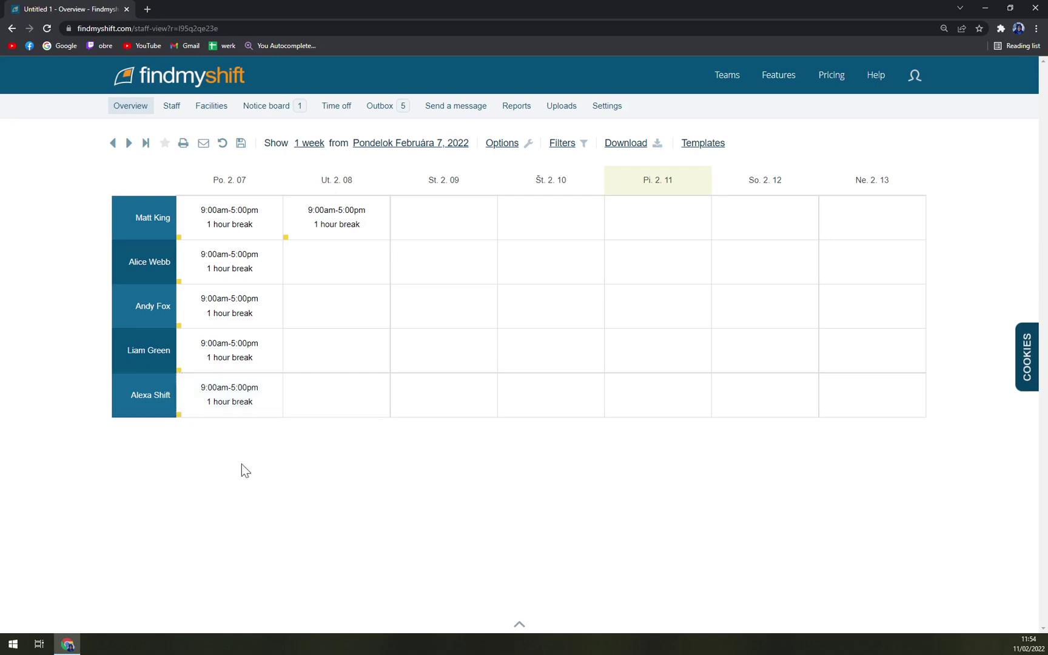
Fill the remaining four Ut. 2.08 cells with the shift and clear the selection.
click(351, 270)
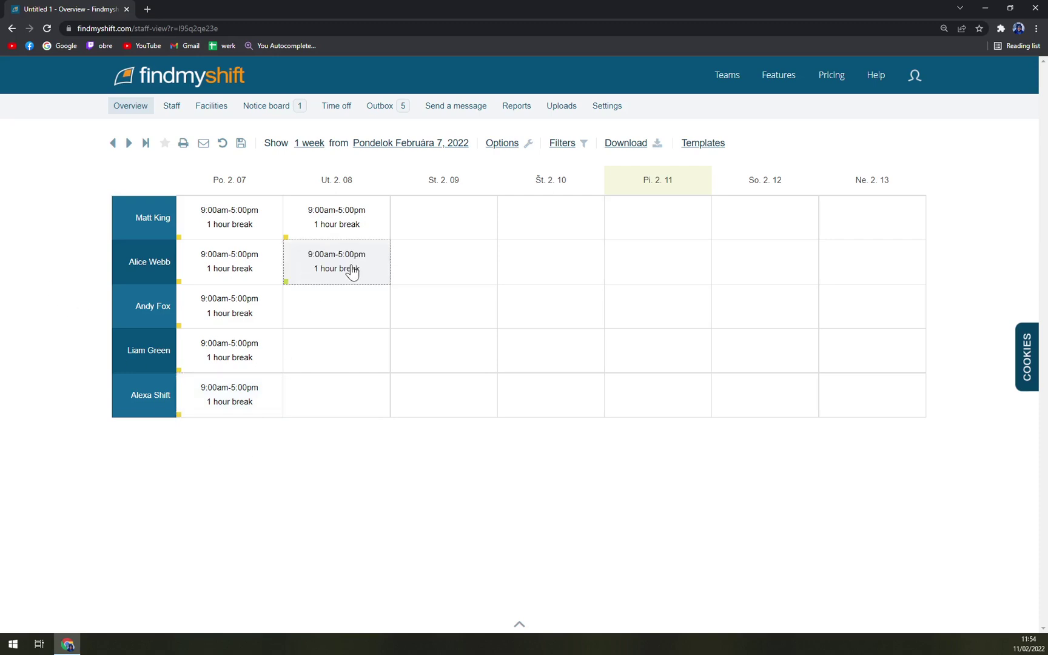
click(356, 308)
click(360, 354)
click(358, 402)
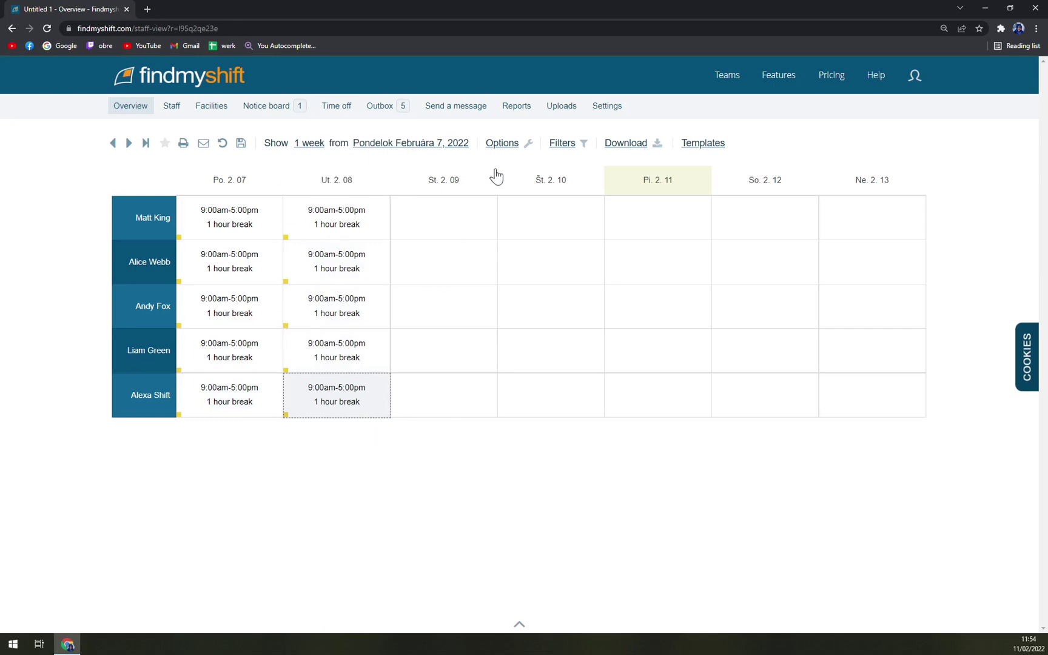
click(343, 496)
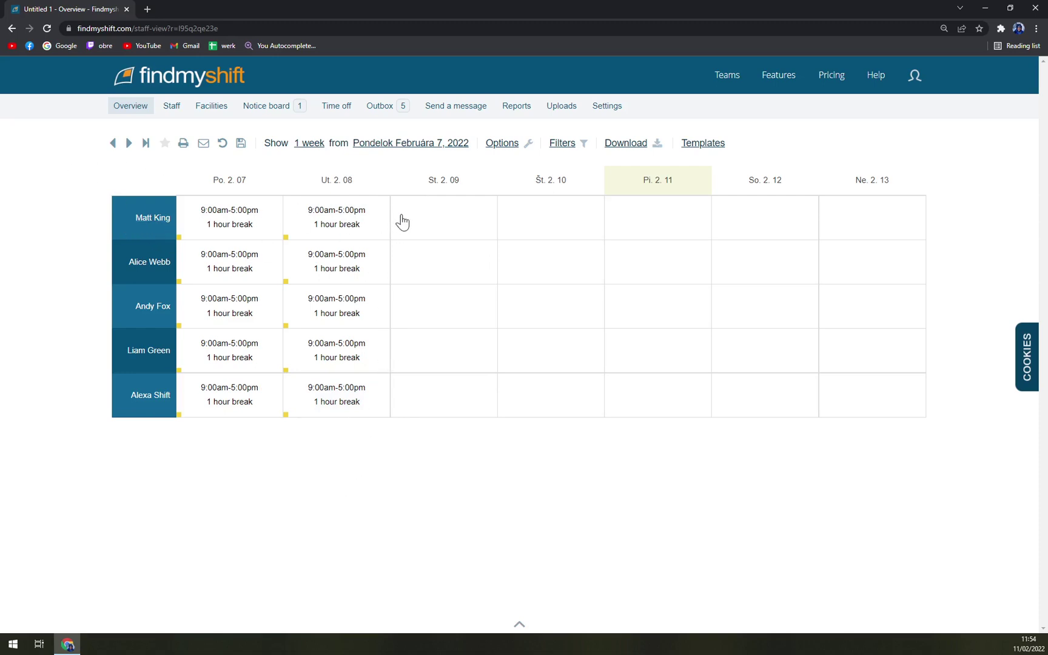
Enter 'Day Off' in the first staff member's St. 2.09 cell.
click(399, 219)
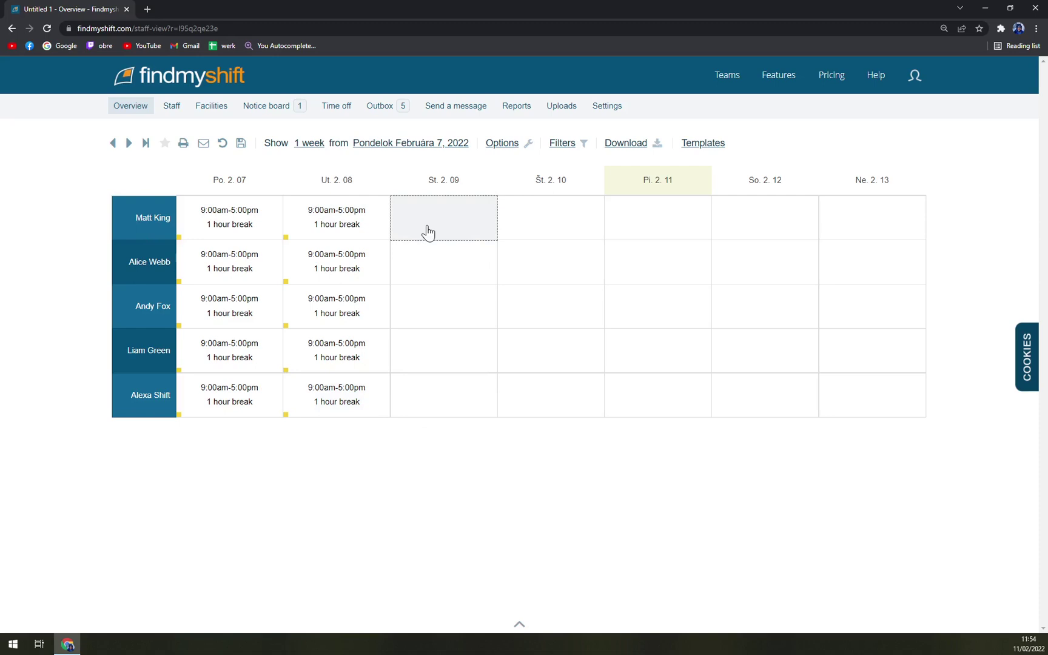
text(Day)
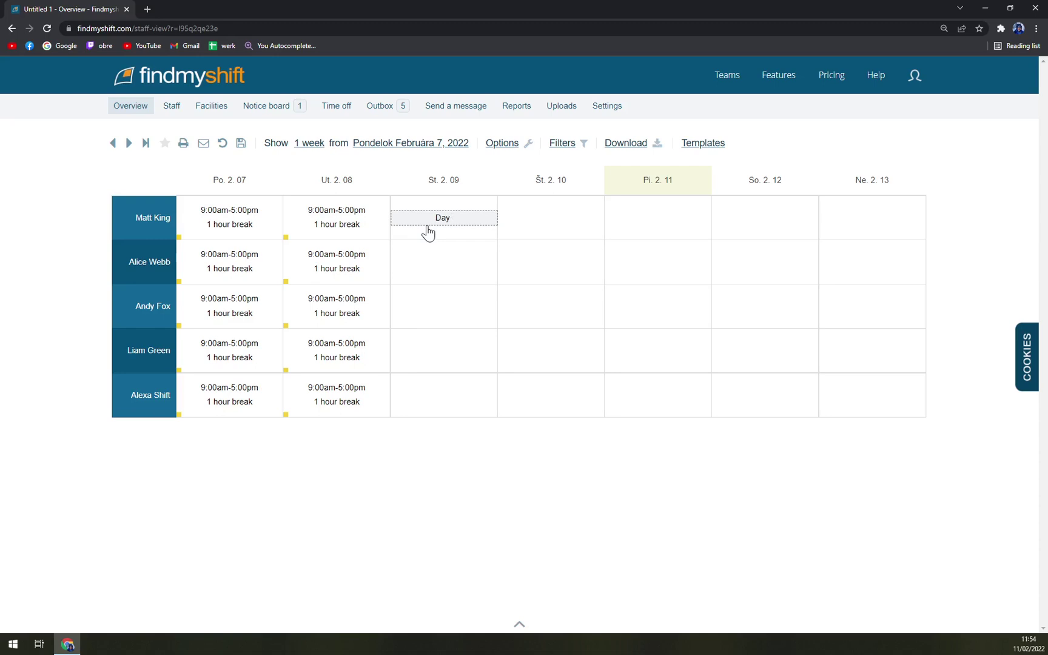
text( Off)
key(Return)
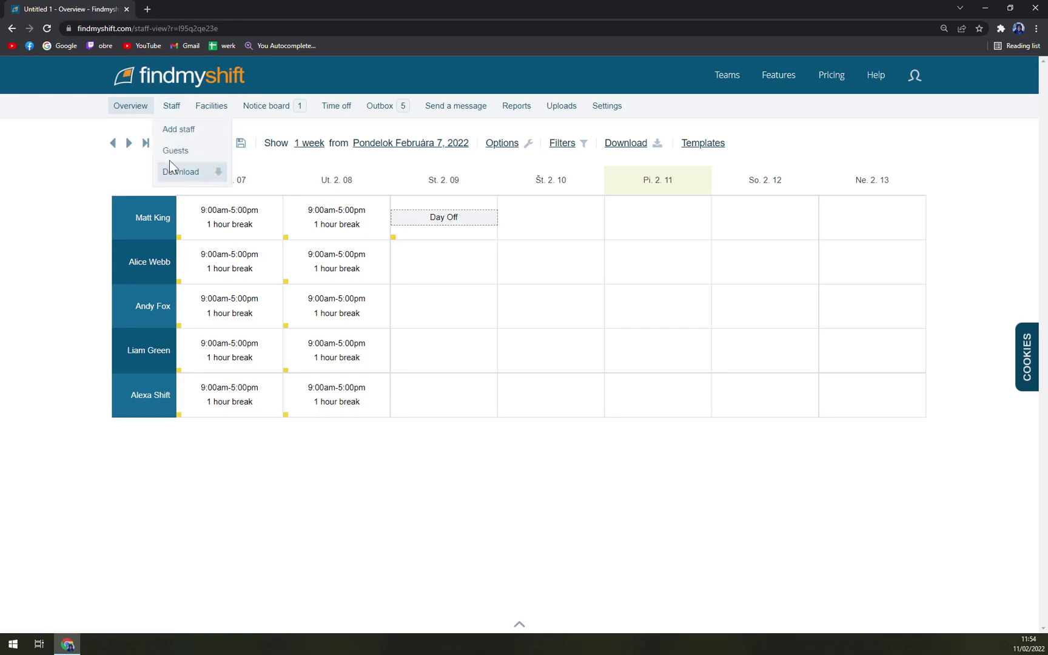
Deselect the cell, then open and close the Send a message composer.
click(61, 188)
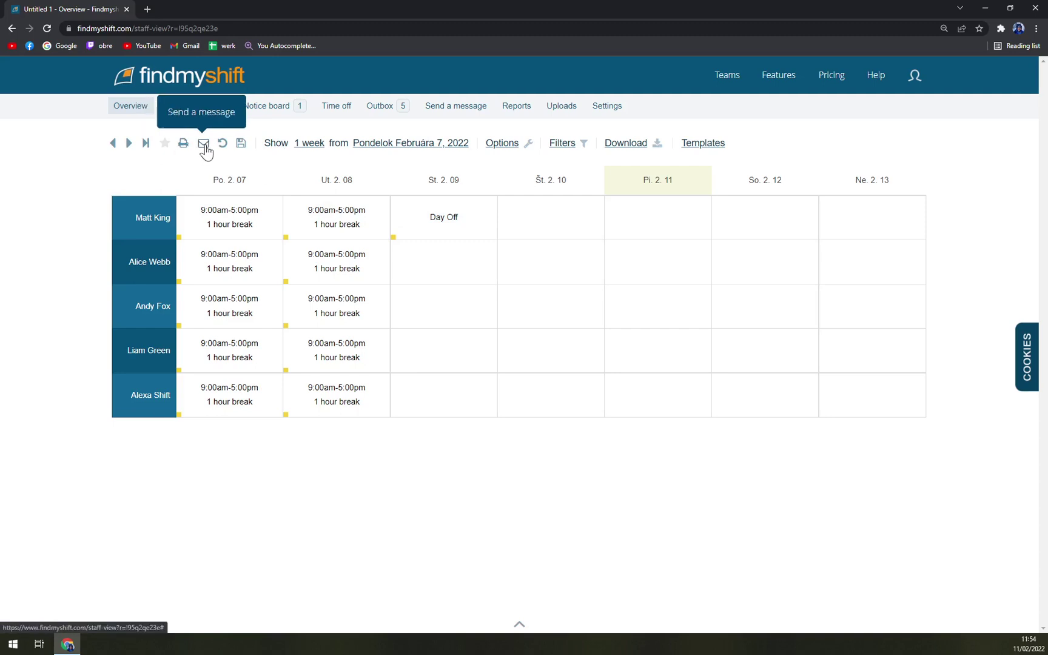
click(204, 144)
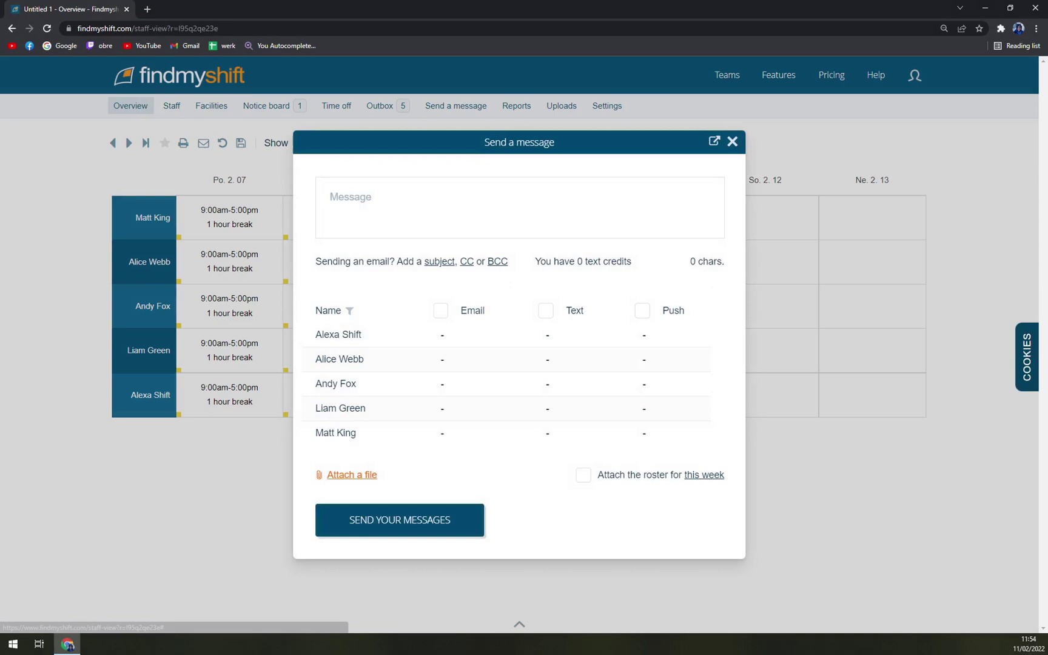
click(732, 142)
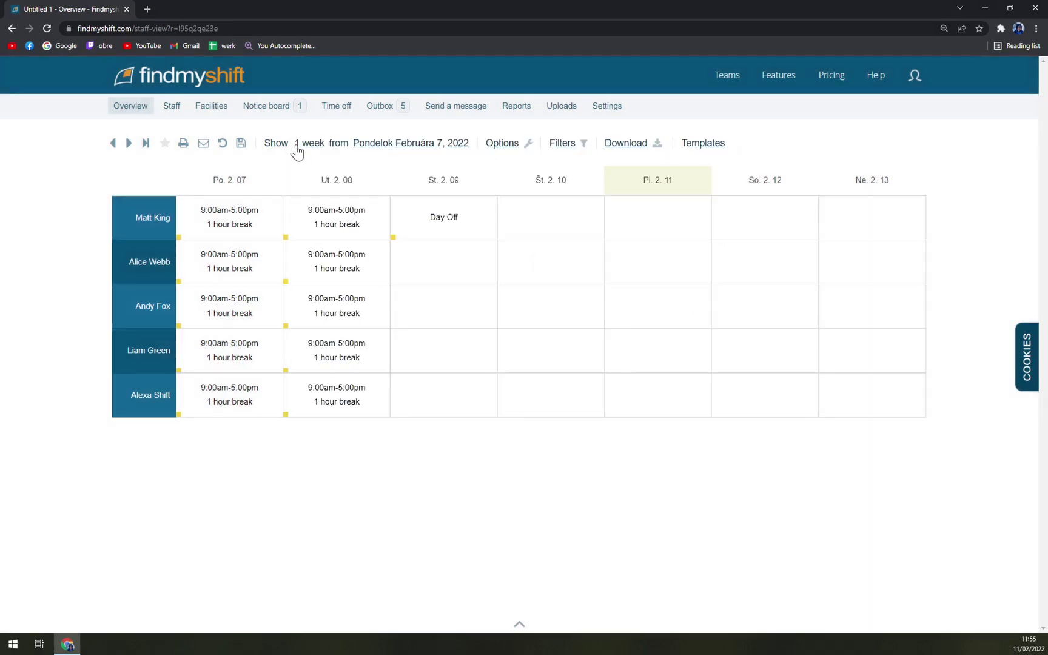
Go to the Staff page, confirm leaving the roster, and open the first staff member's profile.
mouse_move(160, 119)
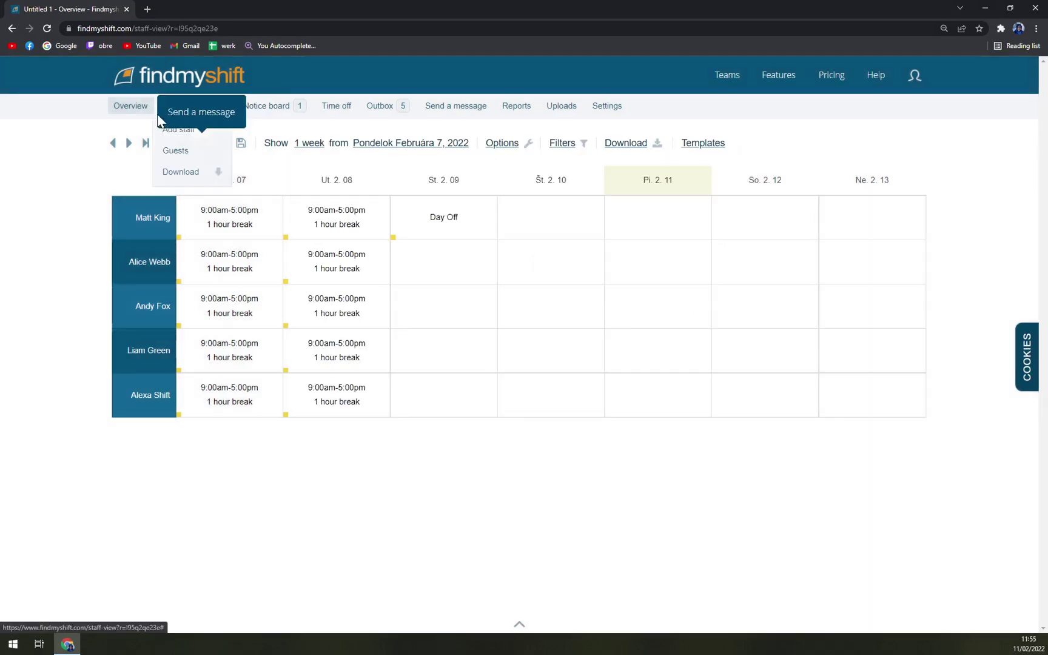
click(179, 103)
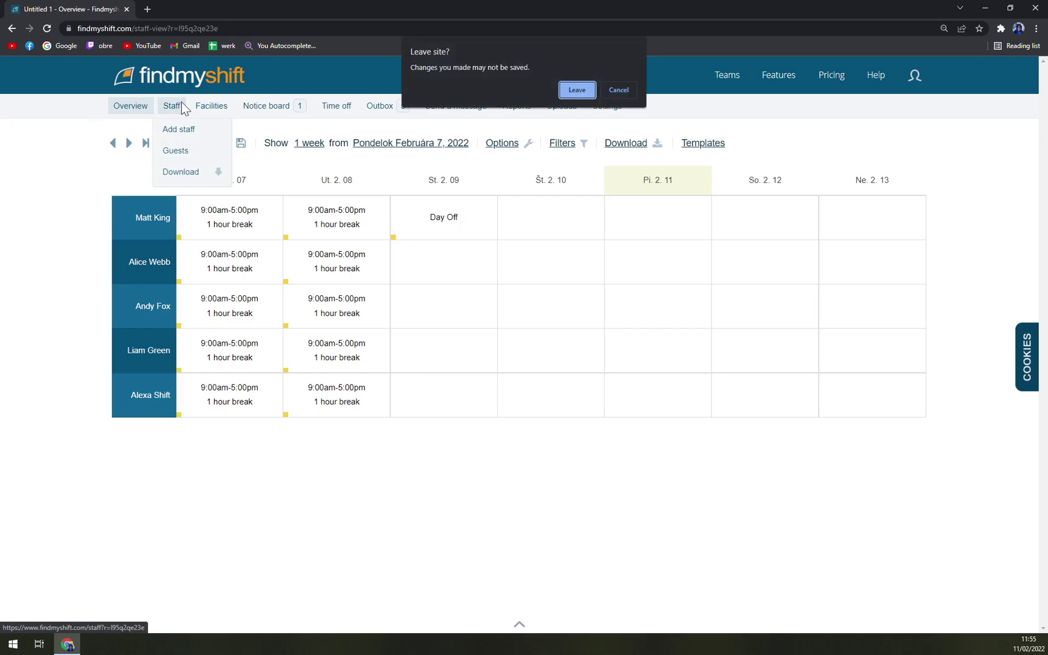
click(577, 91)
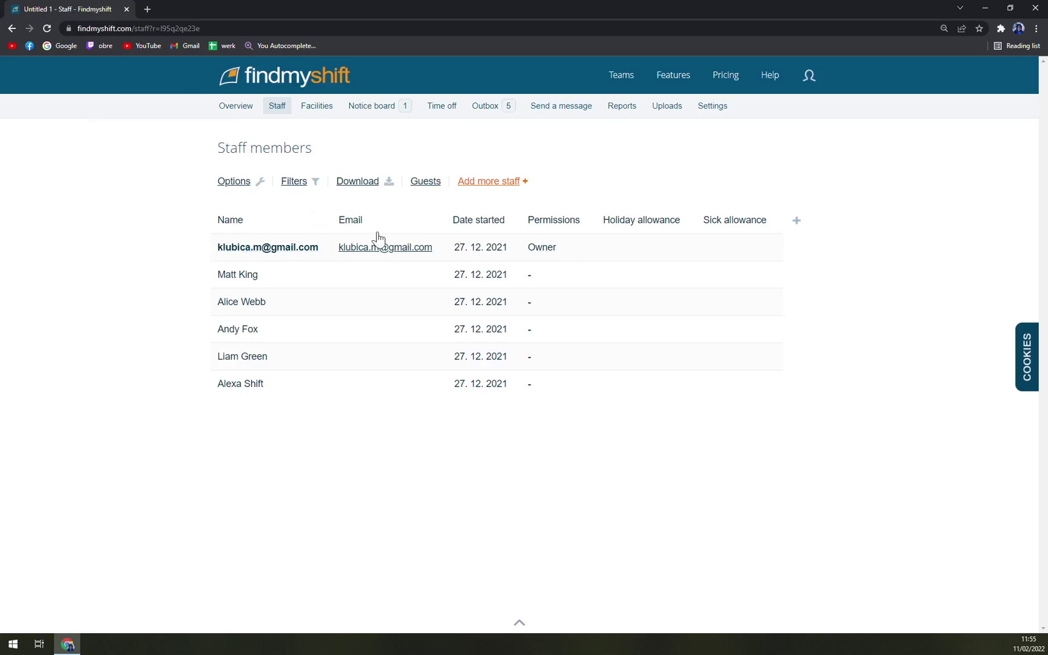
click(244, 279)
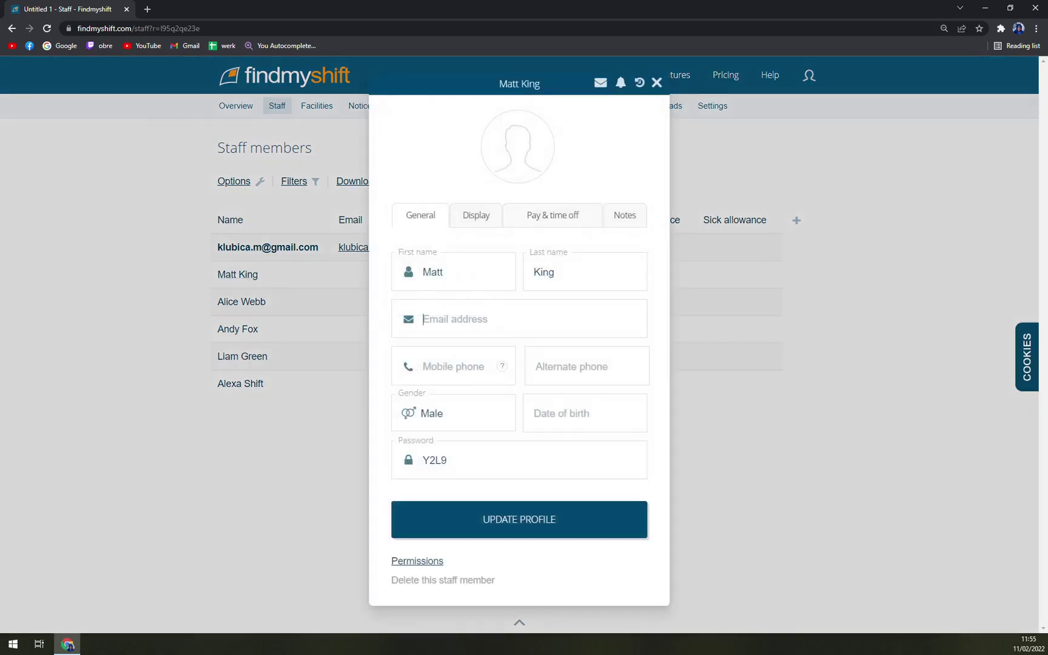
click(657, 83)
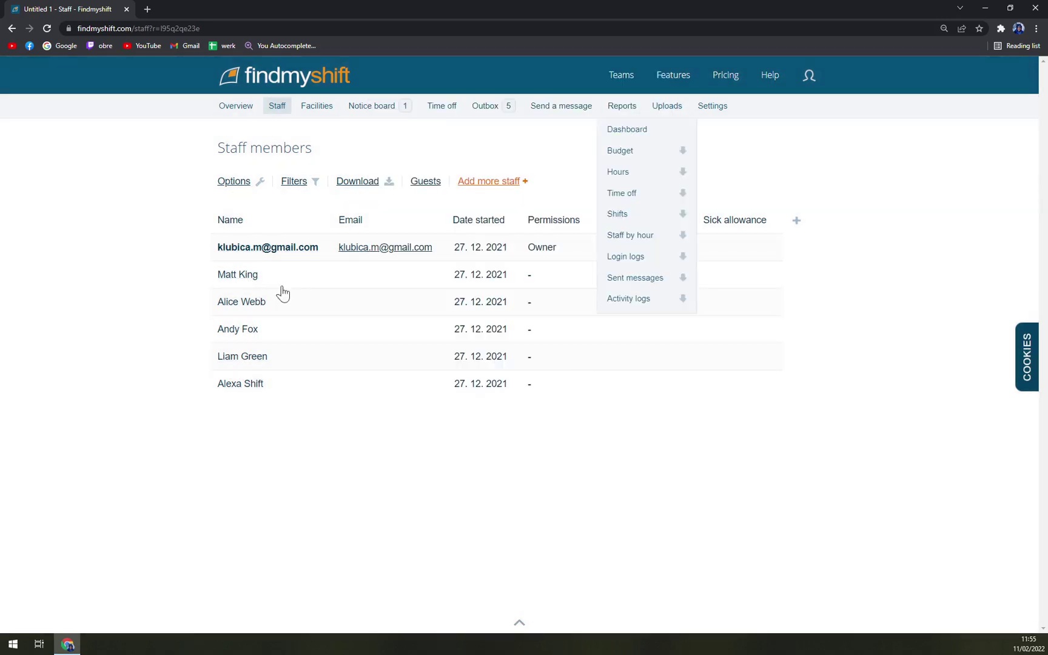
click(265, 286)
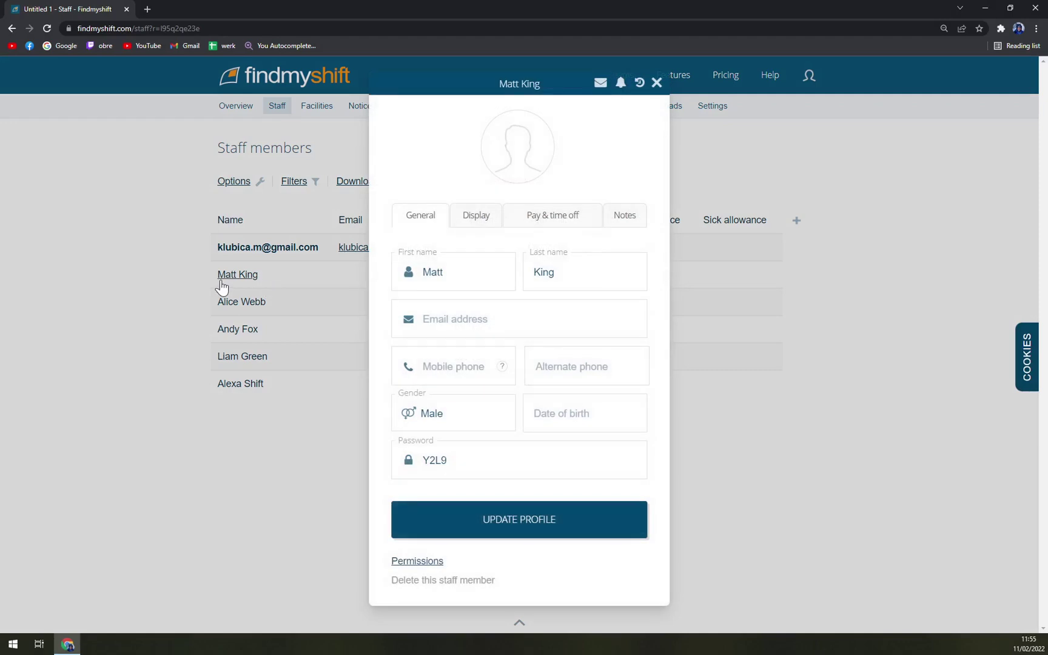
Upload the moonmoon image from Desktop as the profile photo and update the profile.
click(491, 159)
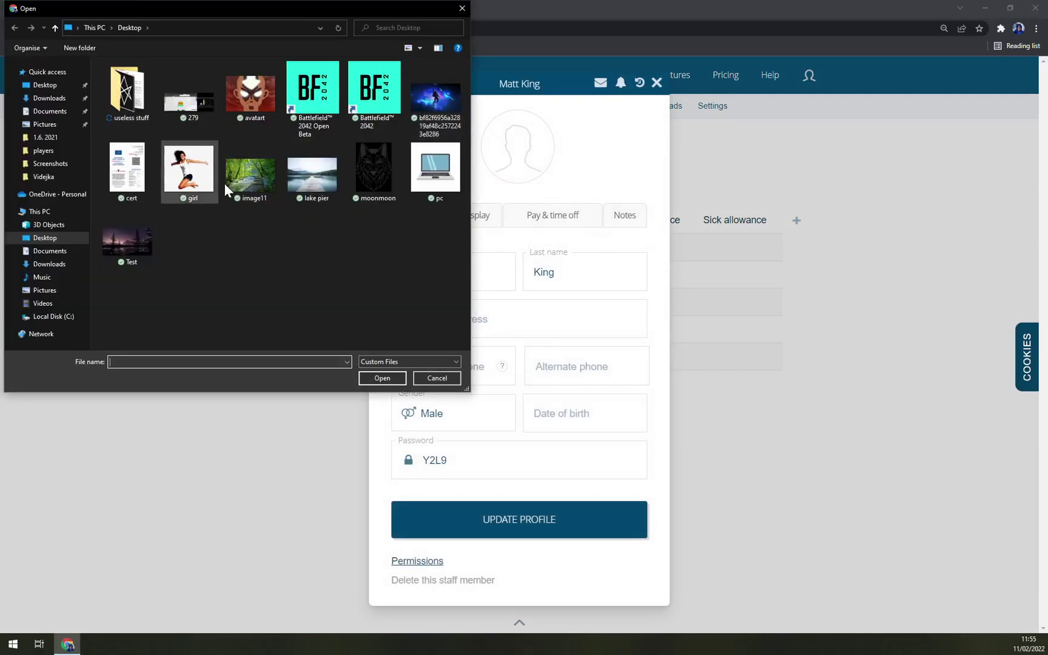
double_click(377, 174)
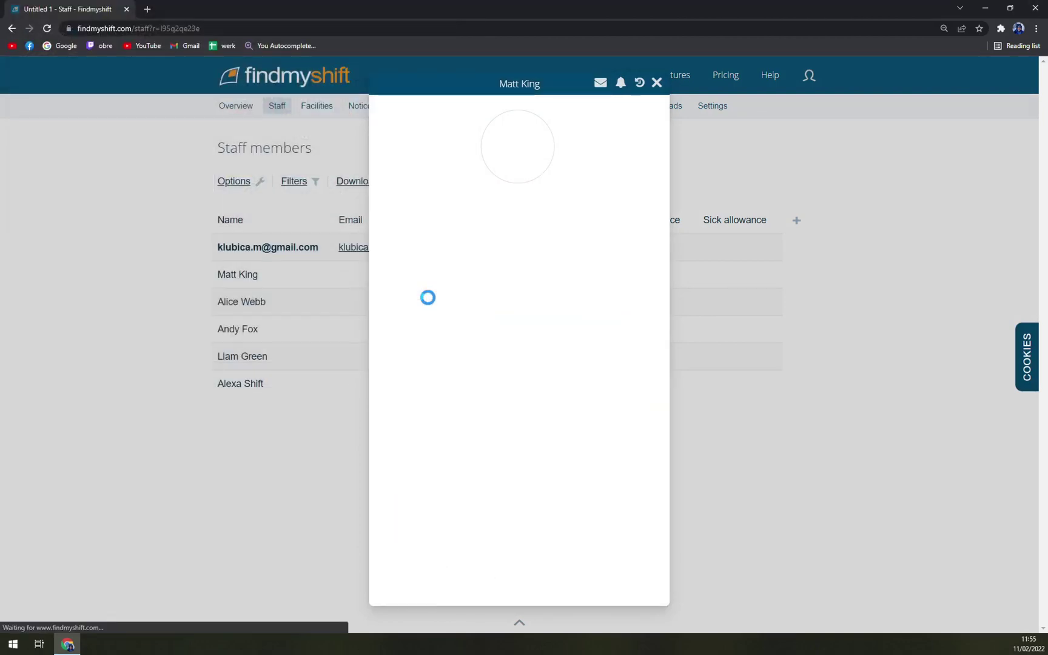
click(526, 164)
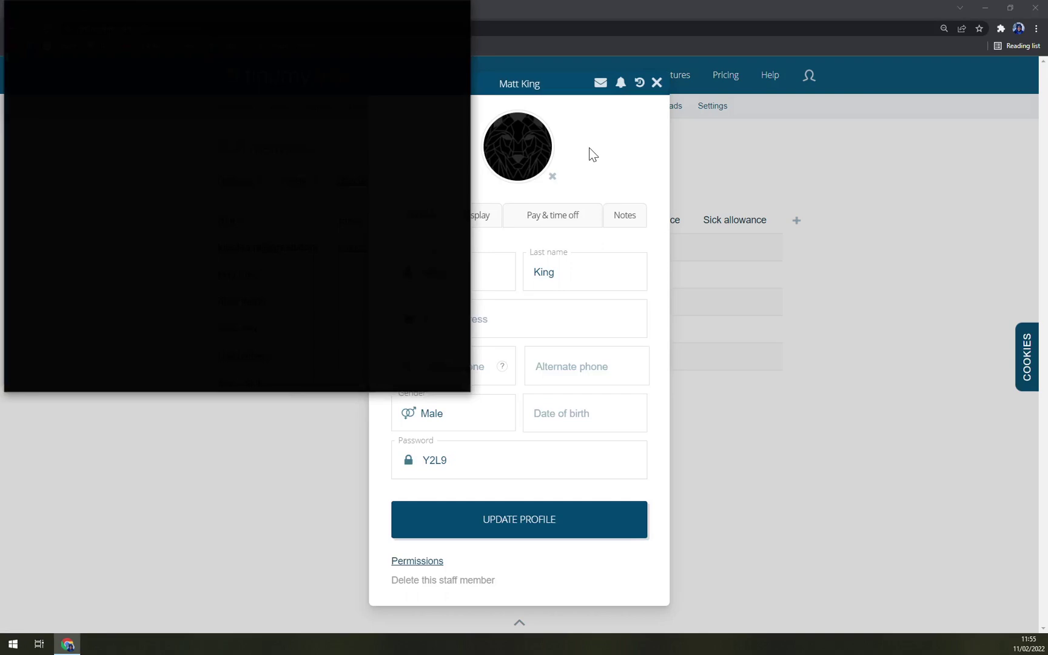
click(463, 16)
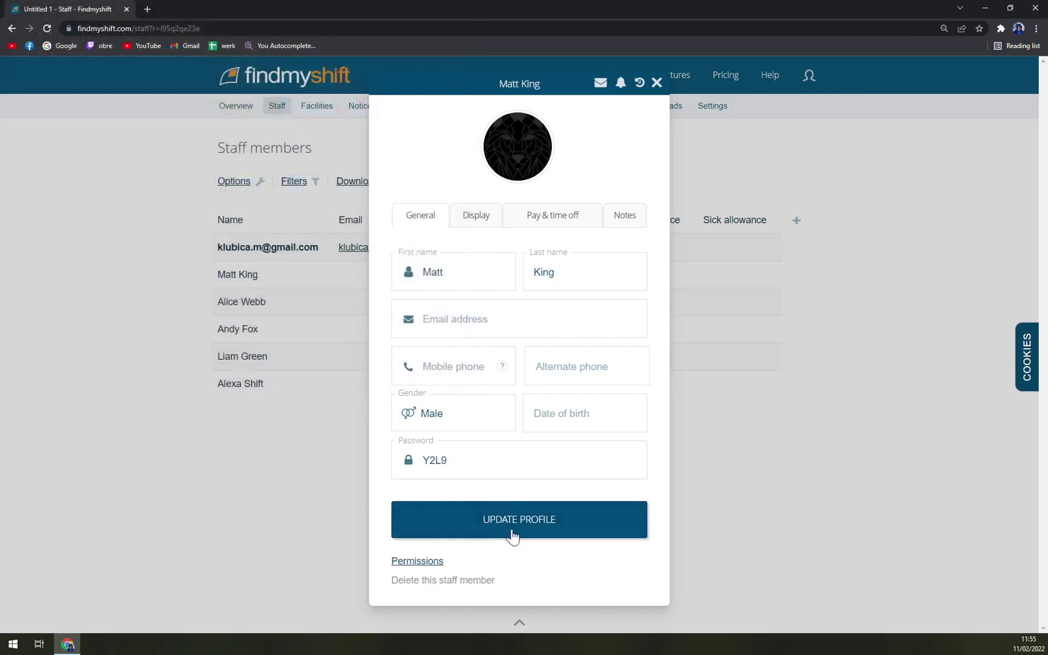
click(513, 534)
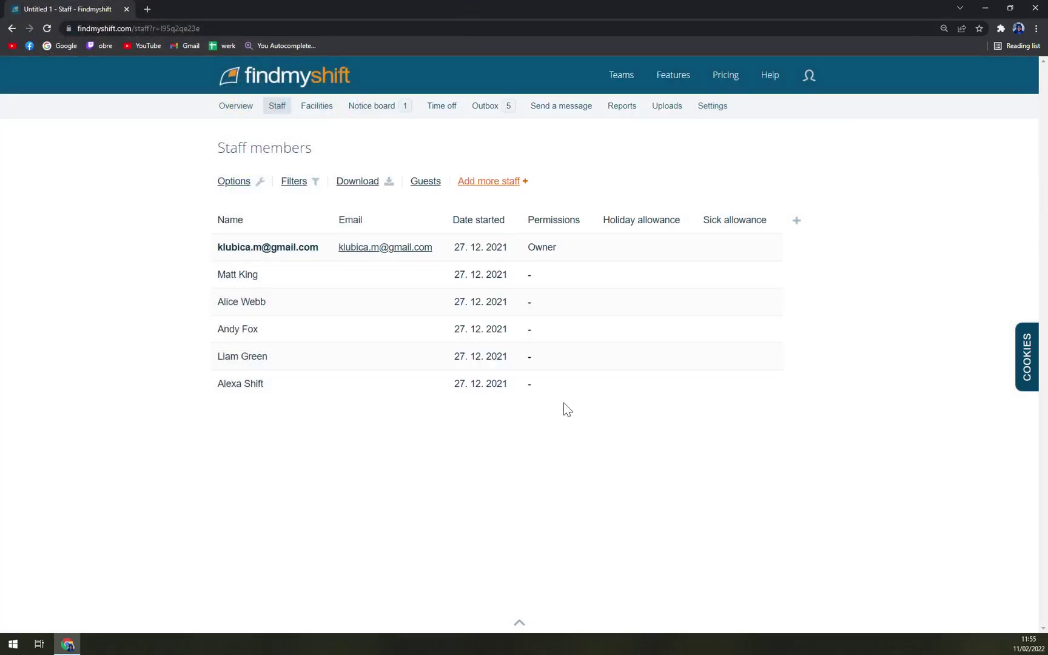
click(281, 290)
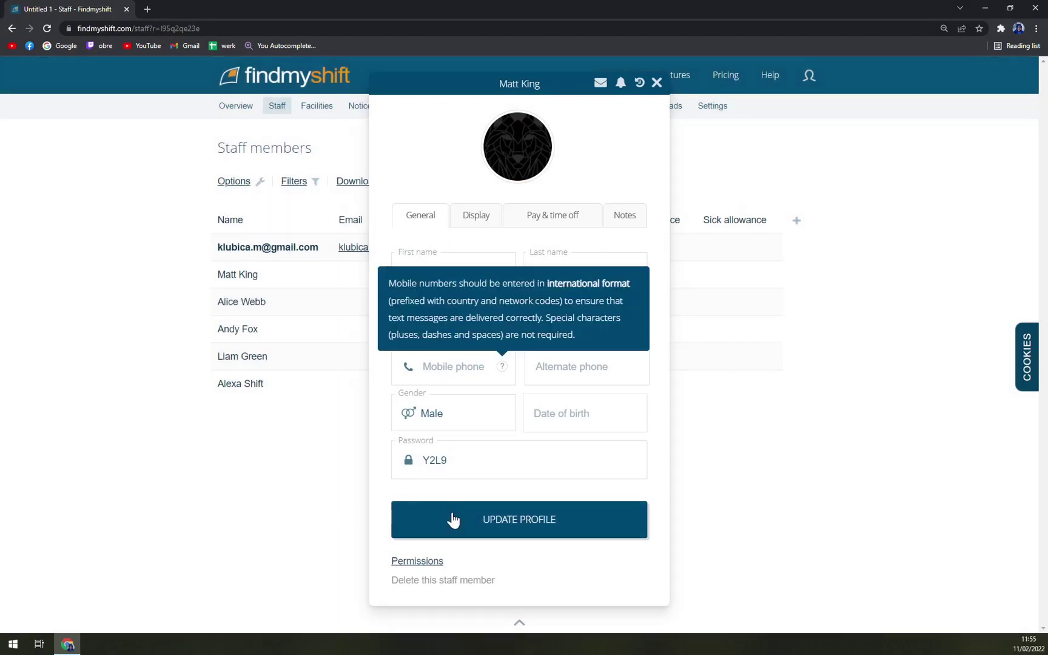
click(456, 519)
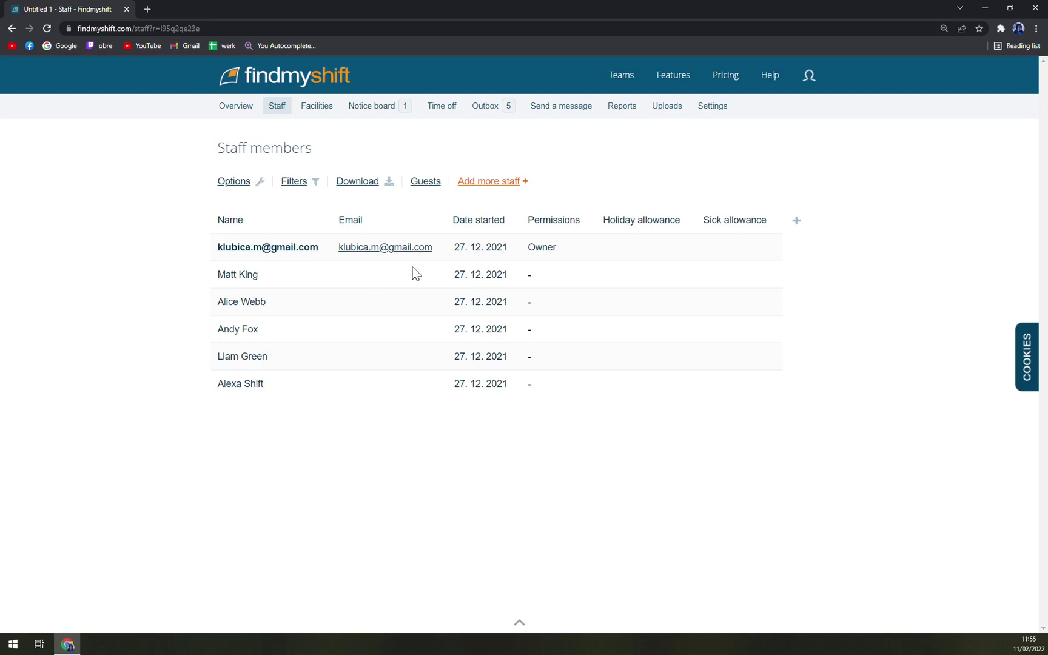
Move from the Facilities page to the staff Notice board page.
mouse_move(315, 108)
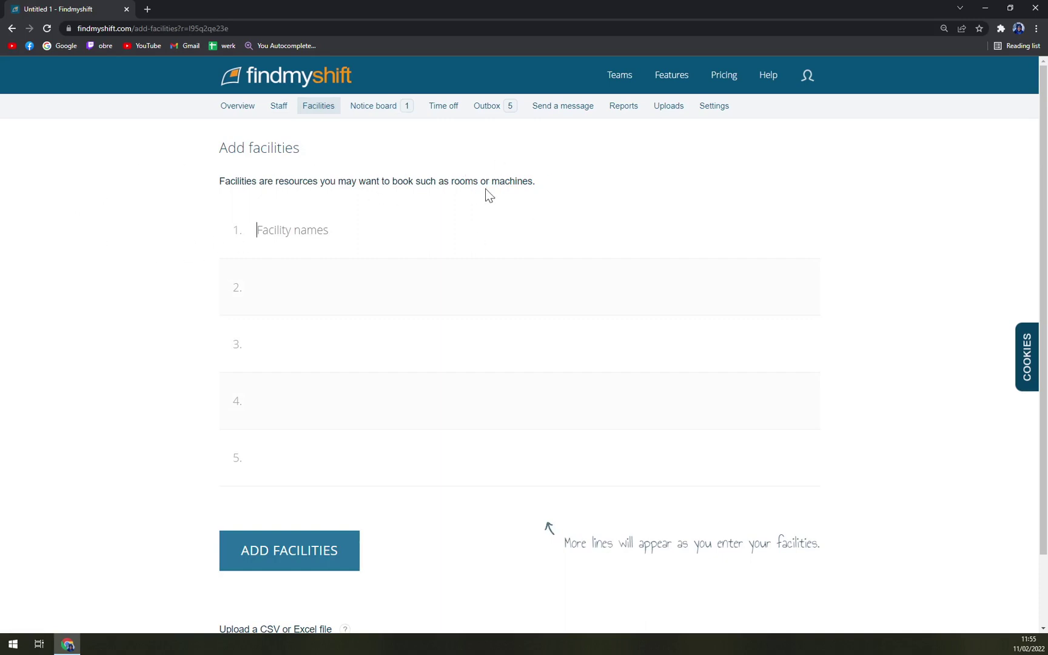
click(373, 106)
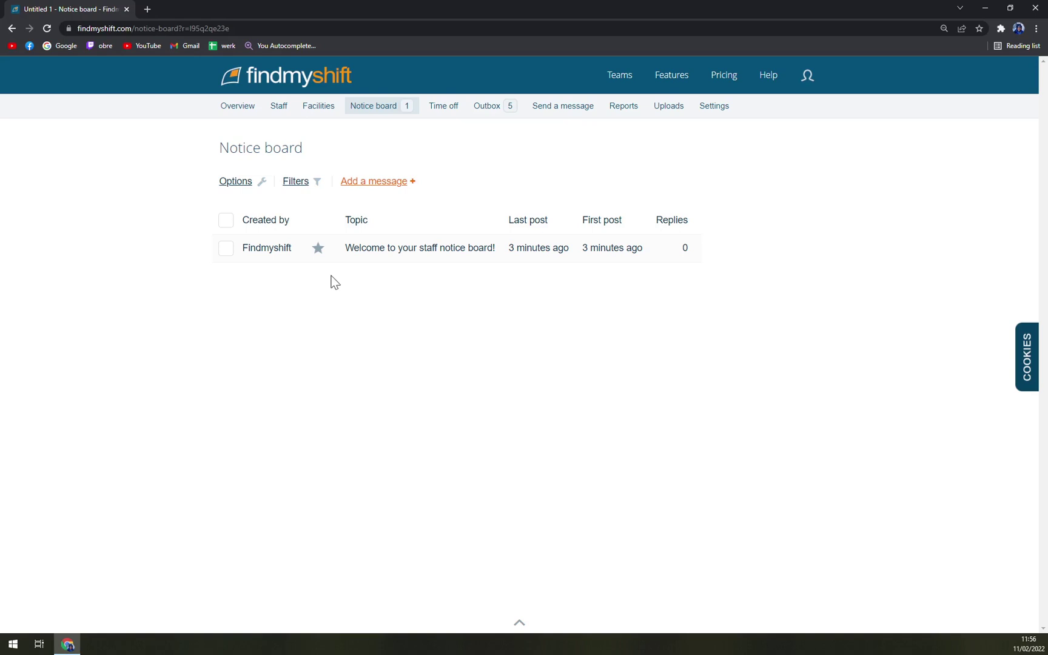
Add a one-day public Holiday for Everyone on Sunday 13. 2. 2022 under Time off.
click(450, 111)
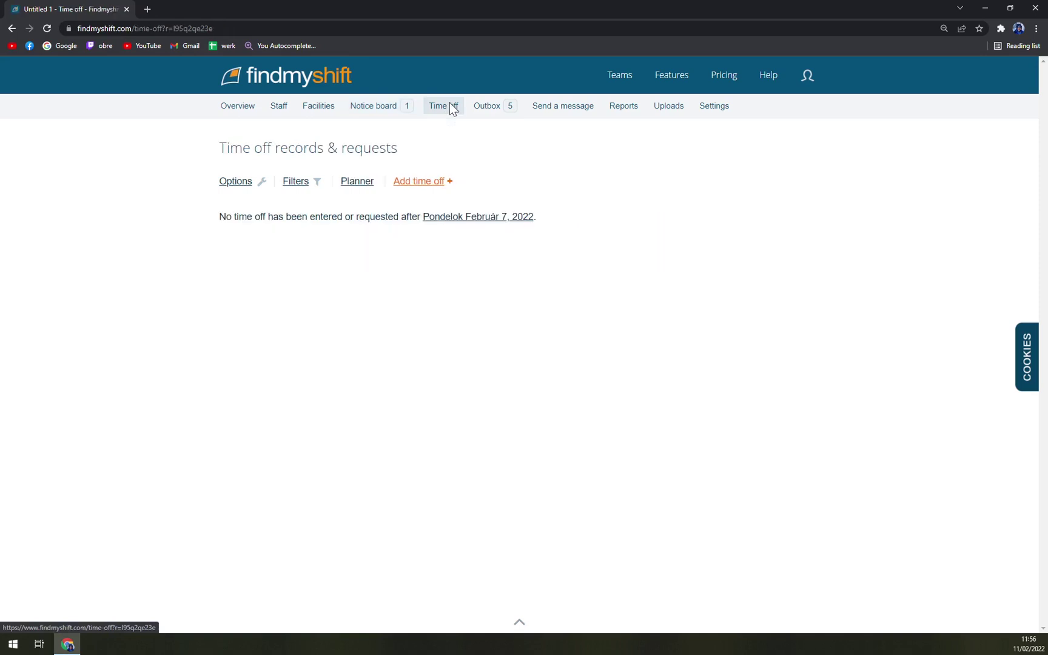
click(459, 141)
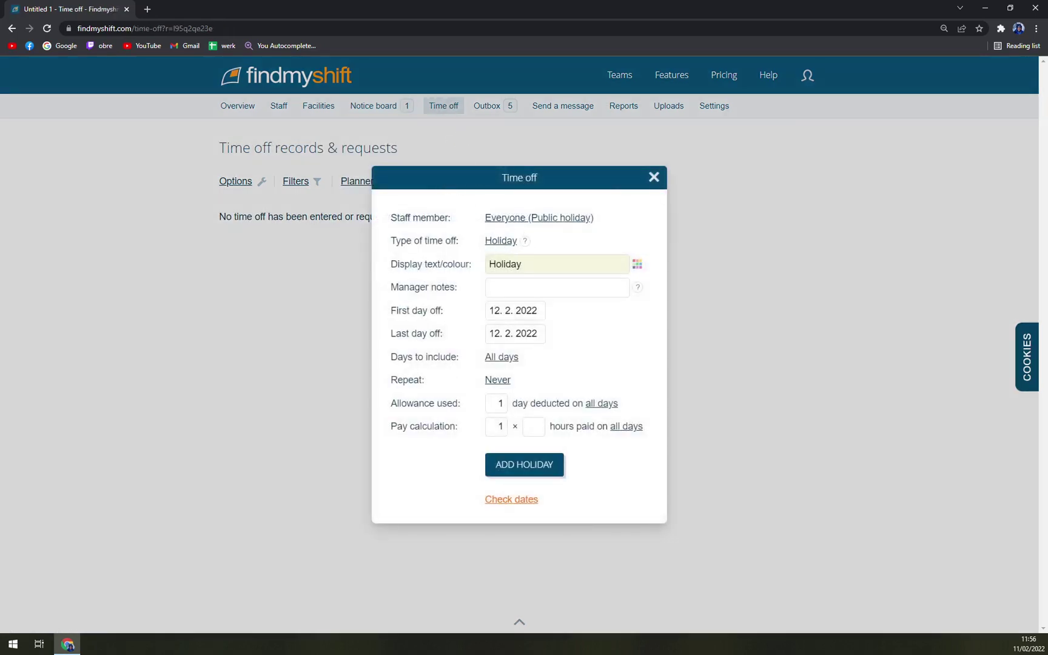
mouse_move(524, 239)
click(493, 311)
click(619, 402)
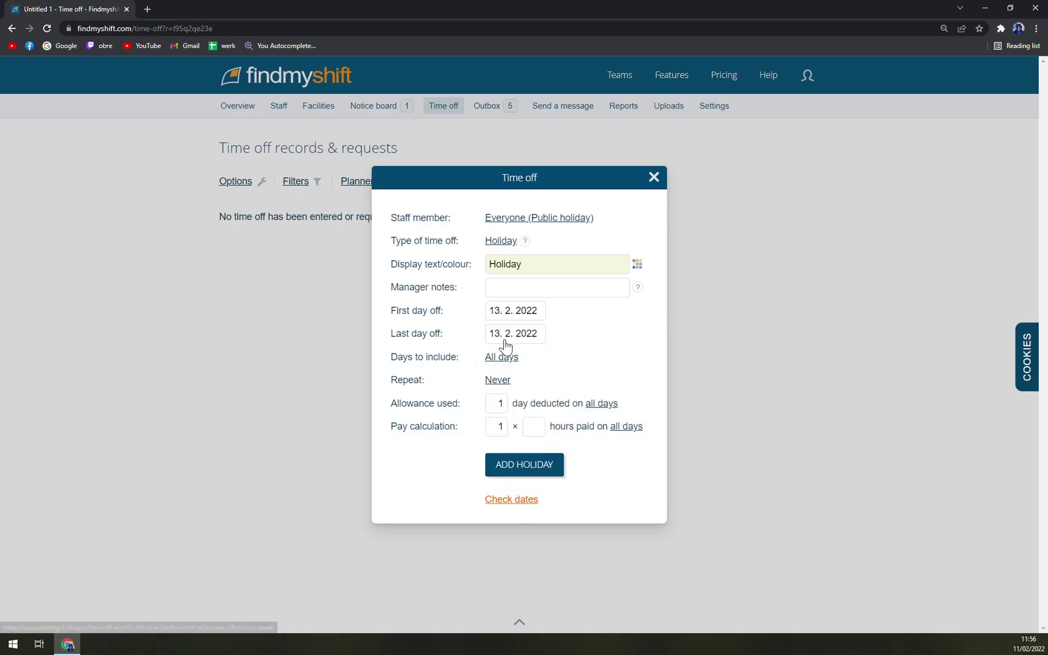
click(513, 468)
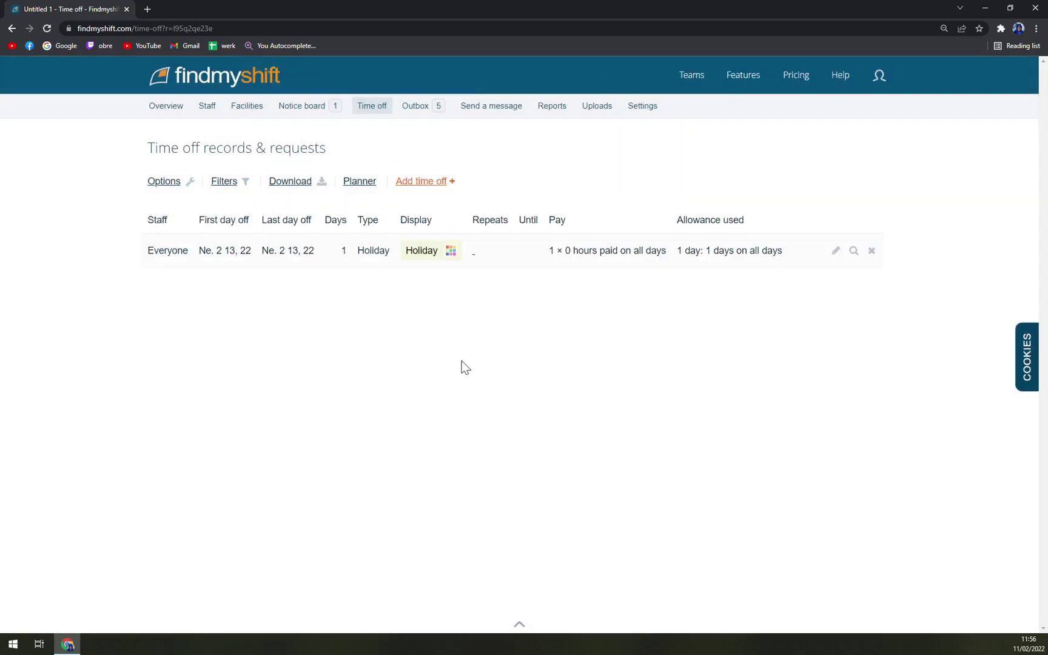
Look through the Outbox, the Send a message form and the team Settings page.
click(434, 109)
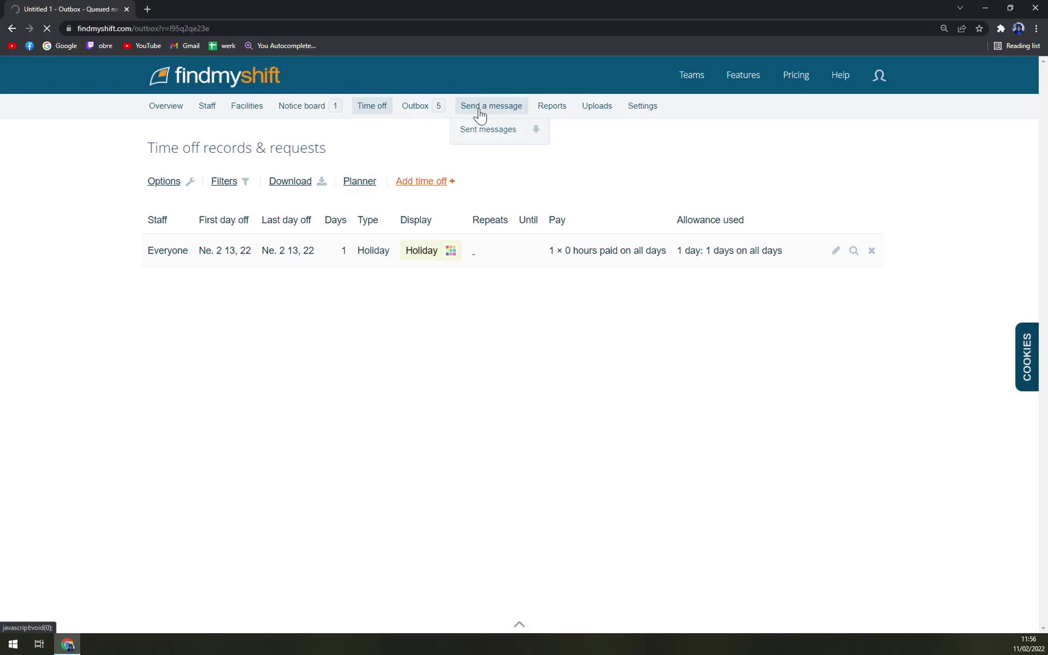
click(562, 111)
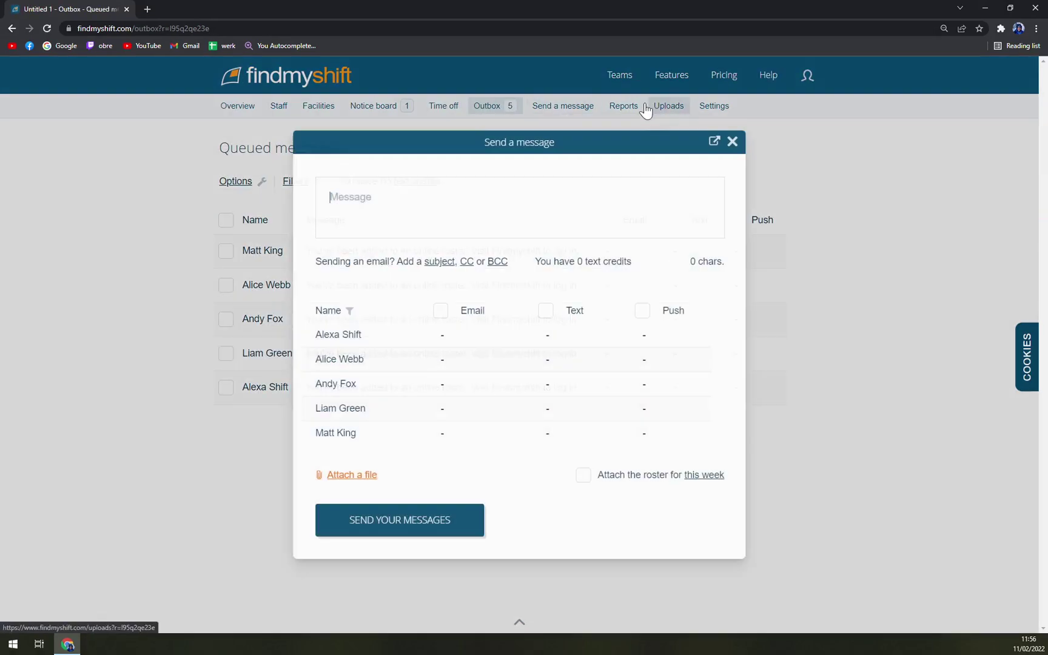
mouse_move(663, 127)
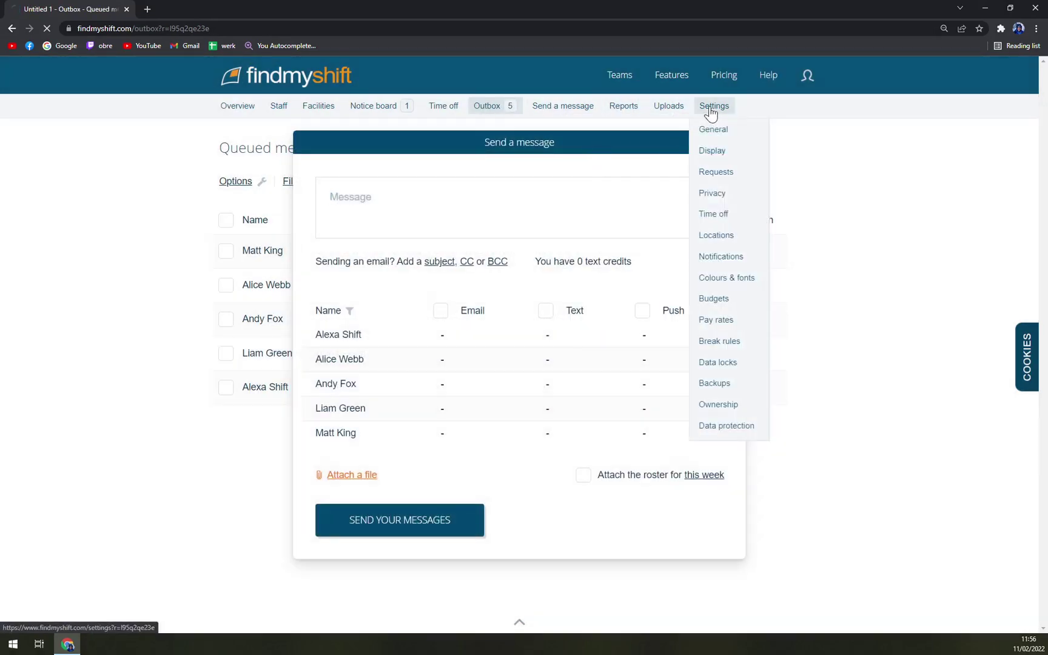
click(707, 111)
scroll(421, 473, down, 5)
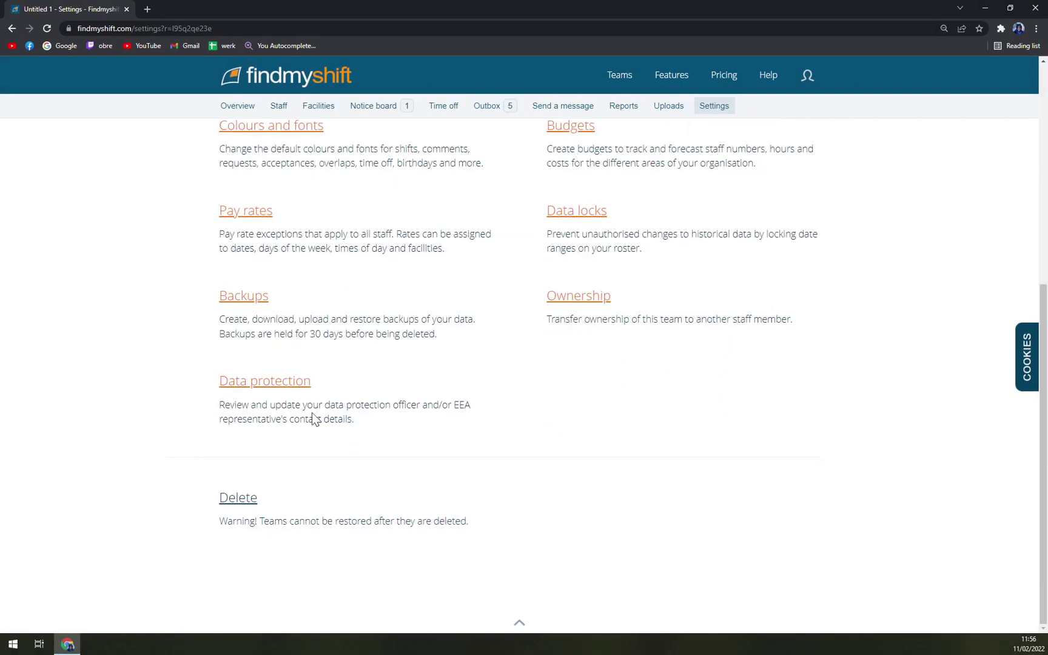
scroll(313, 419, up, 5)
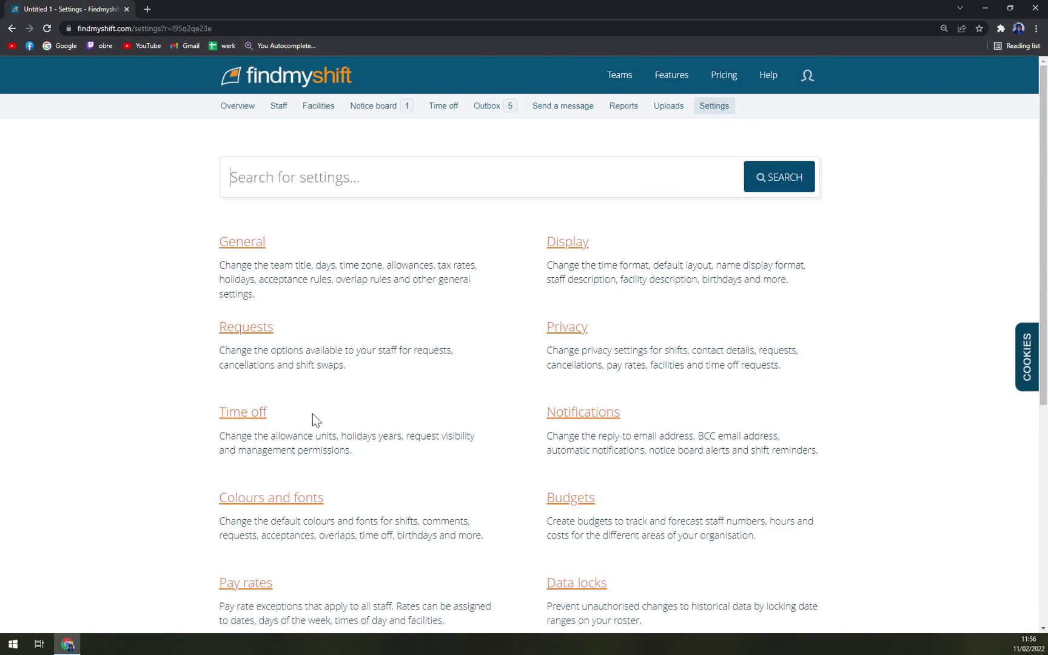
Switch between the roster Overview and Staff list, ending on the Overview roster.
click(237, 107)
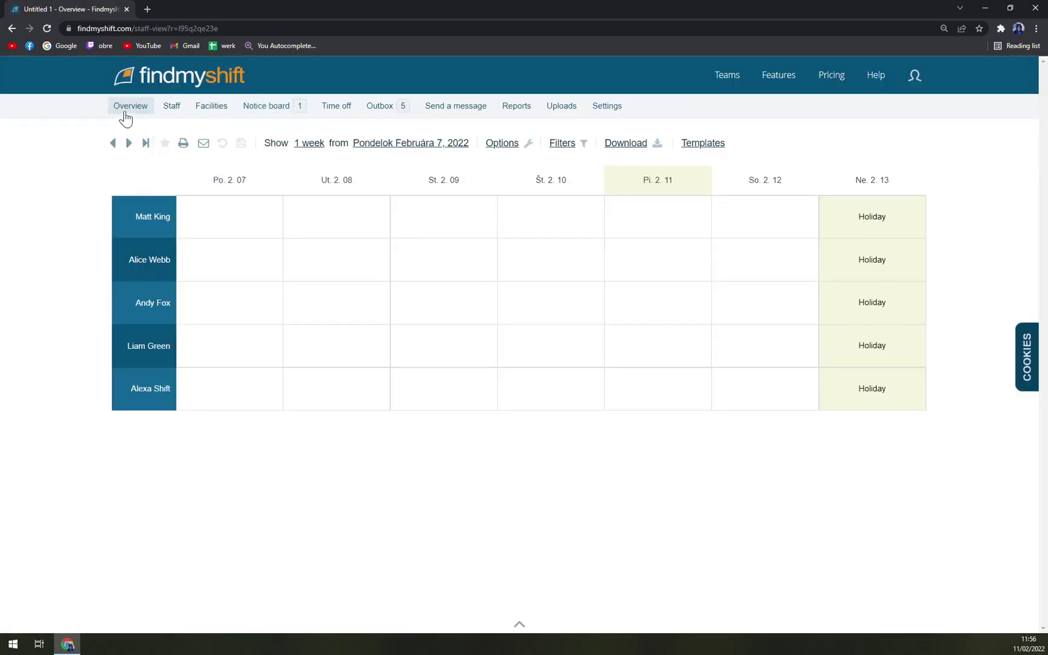
click(159, 110)
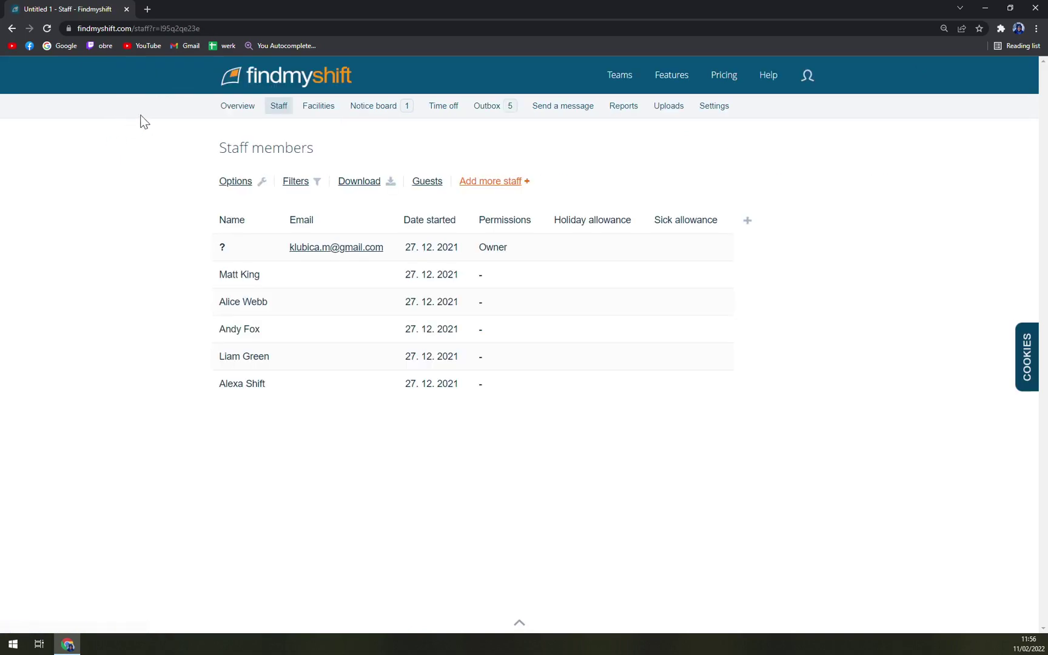
click(236, 109)
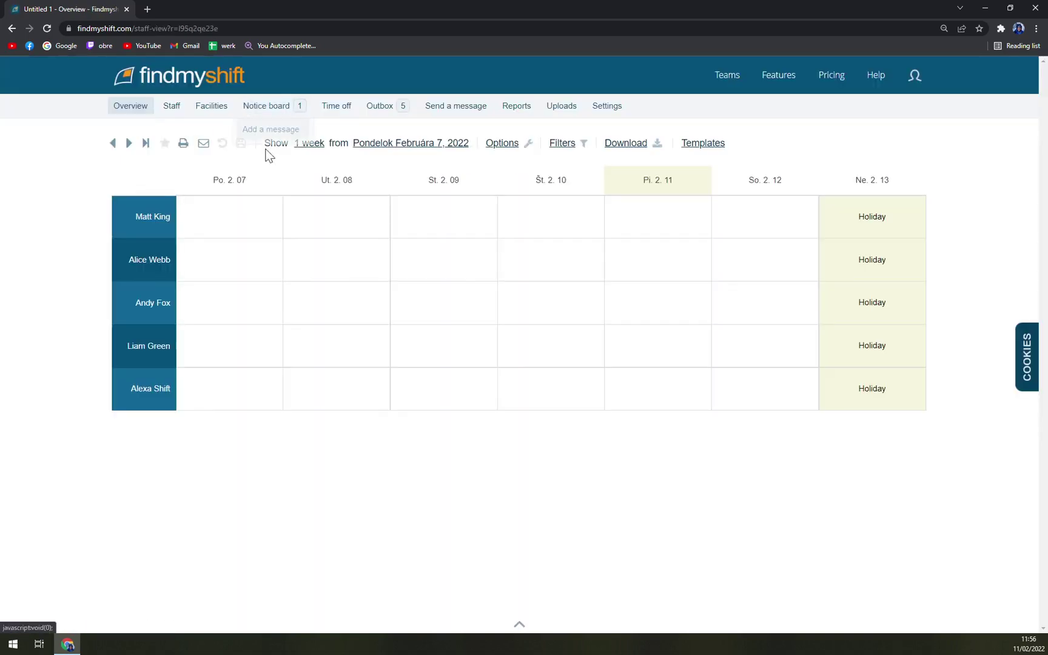
Add default shifts to all five Po. 2.07 cells and the first four Ut. 2.08 cells.
click(234, 226)
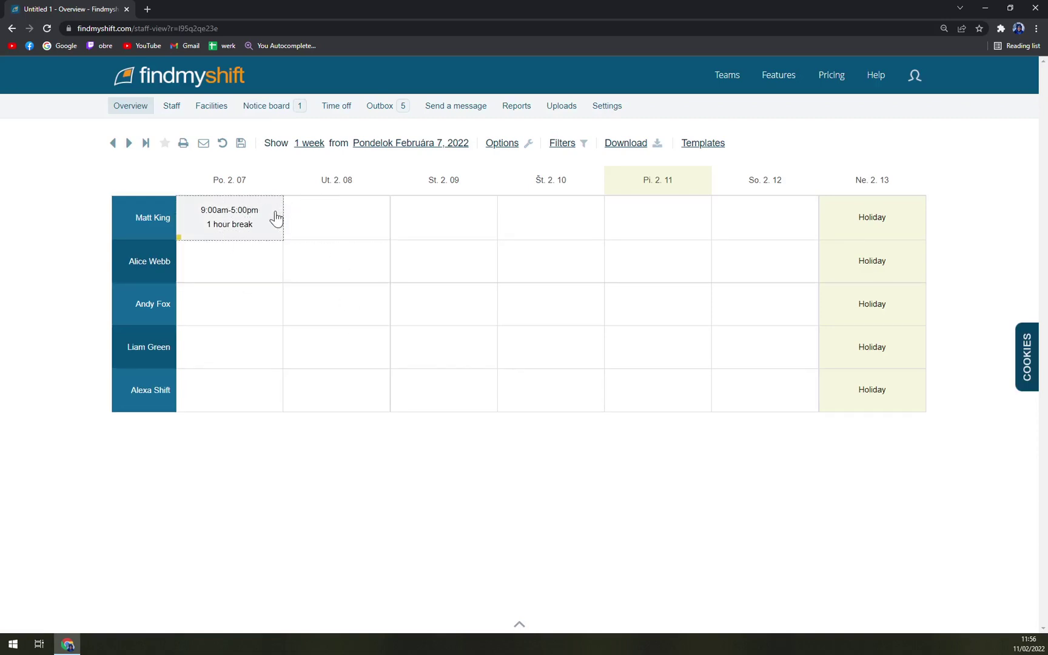
click(250, 269)
click(257, 311)
click(253, 360)
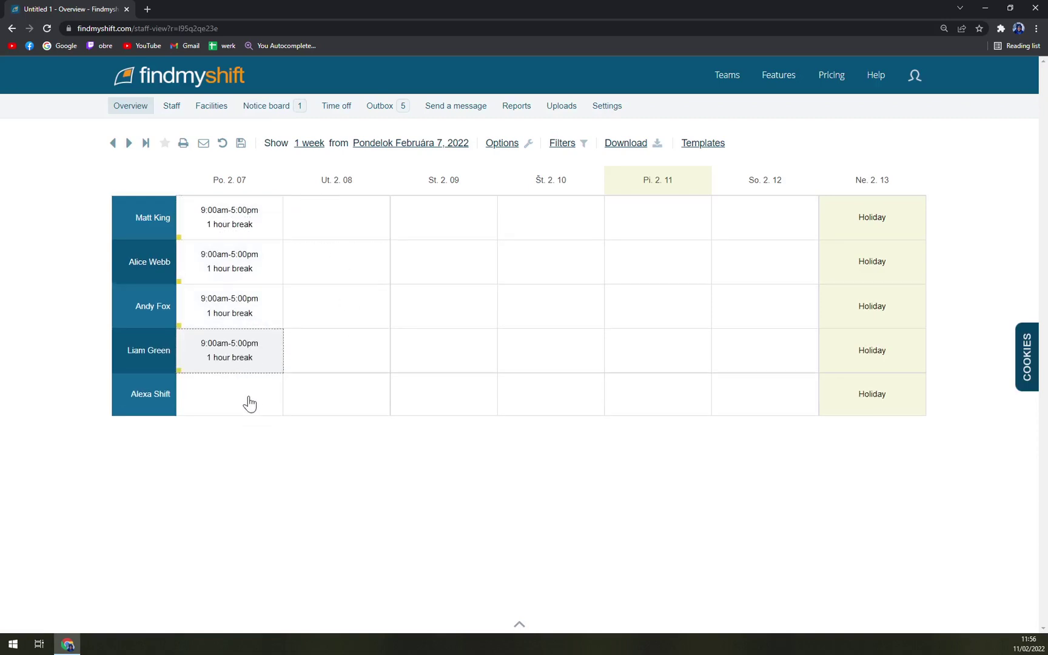
click(248, 402)
click(338, 236)
double_click(346, 287)
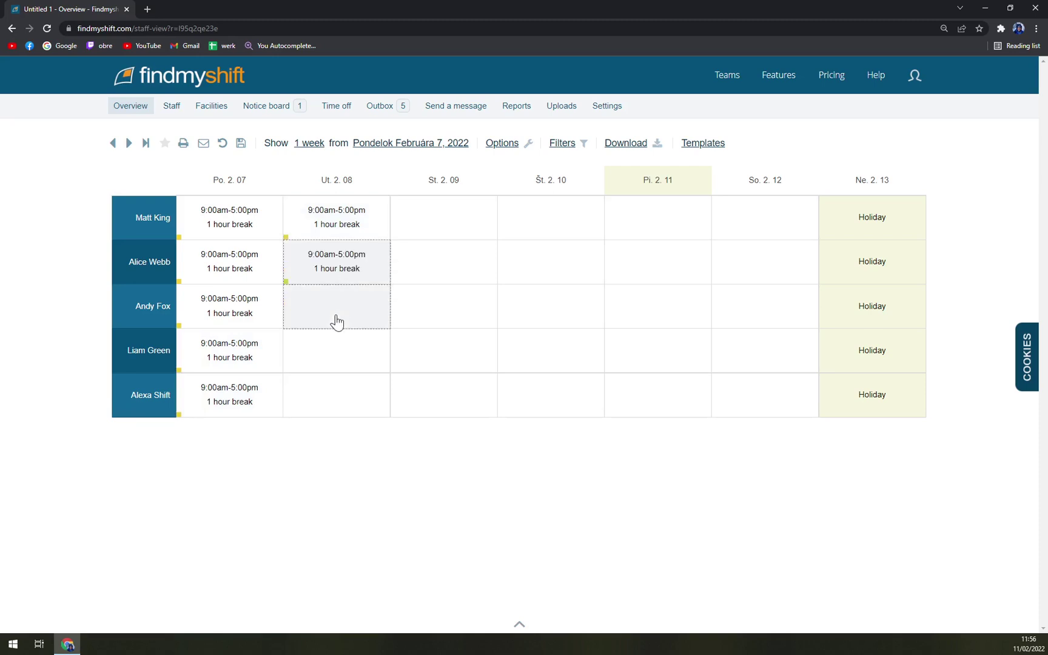
click(337, 321)
click(348, 381)
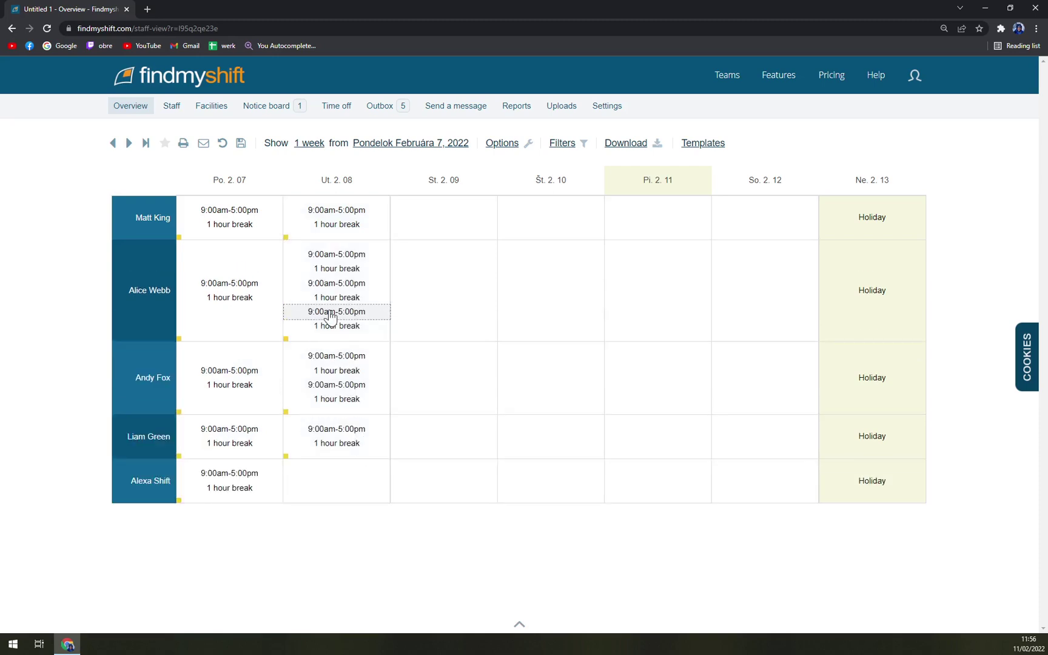
Undo two duplicate shifts and re-add Ut. 2.08 shifts for the third, fourth and fifth staff.
click(222, 145)
click(221, 146)
click(363, 329)
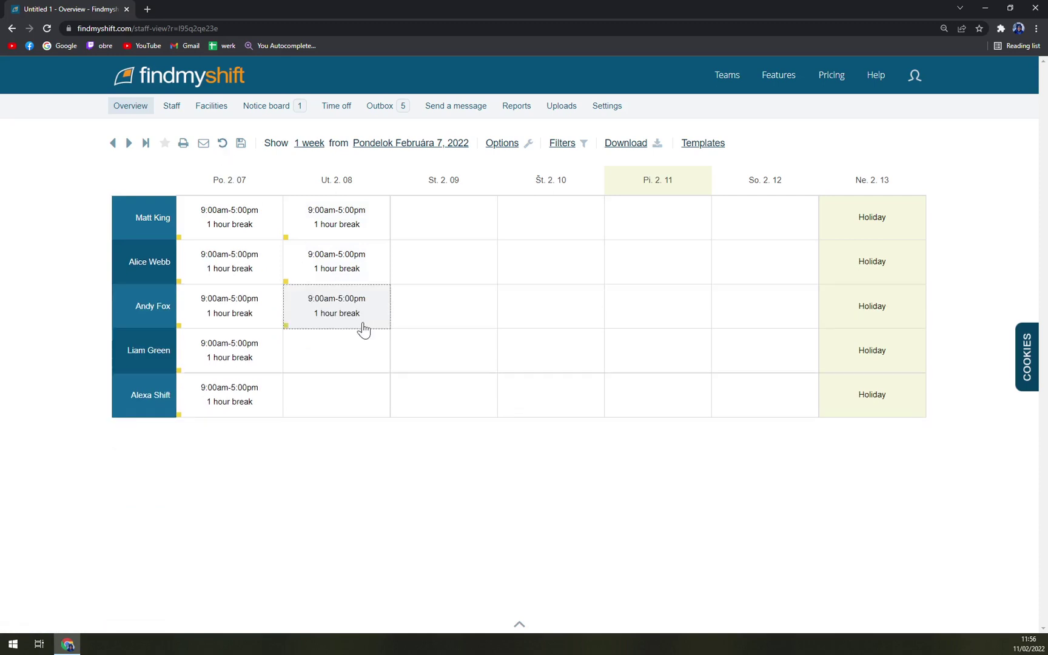
click(345, 367)
click(358, 407)
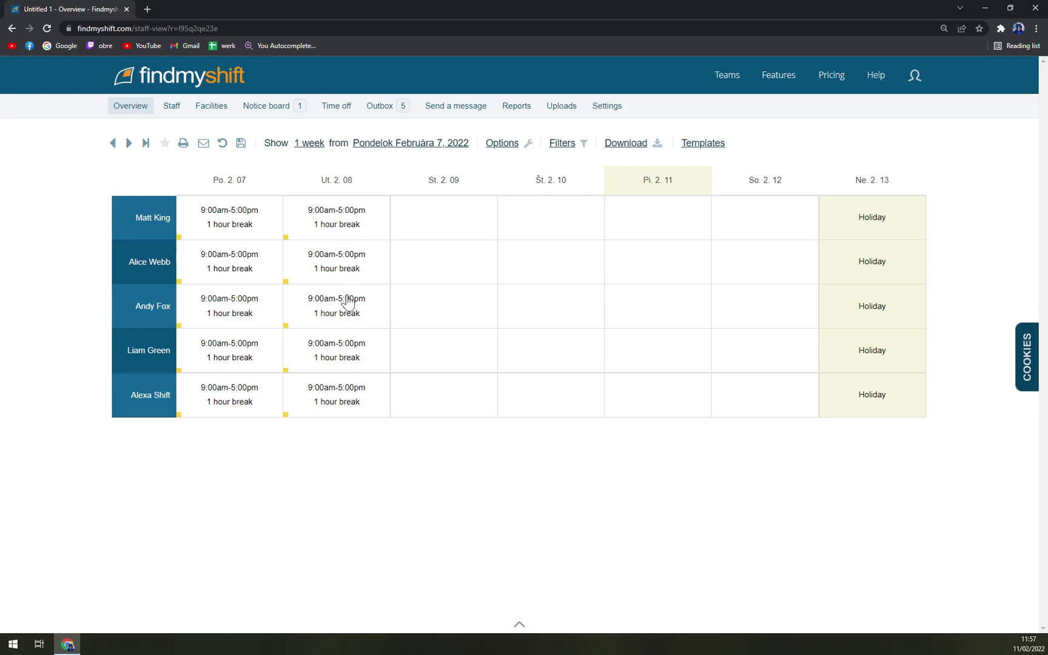
Enter 'Holiday' in the first staff member's St. 2.09 cell, discarding an empty extra entry.
click(434, 224)
text(Ho)
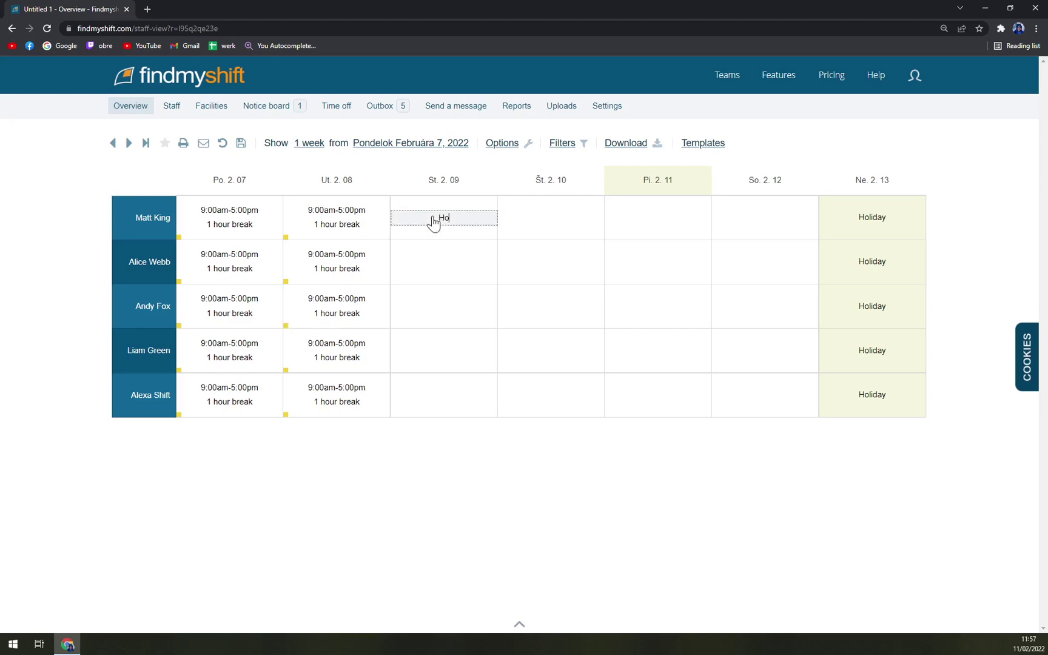
text(liday)
key(Return)
click(476, 234)
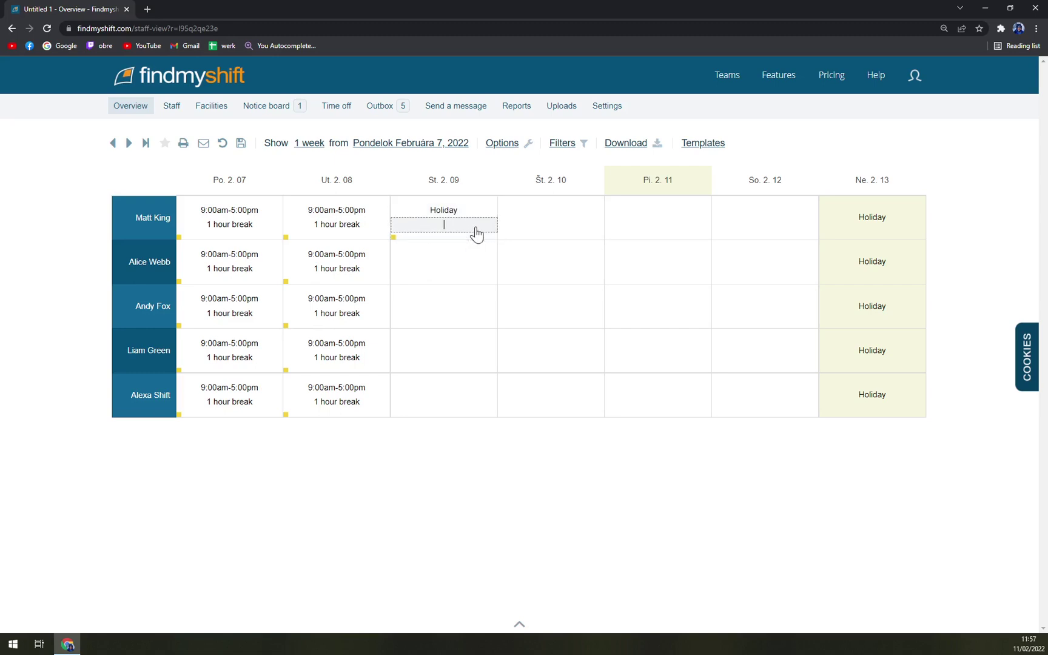
key(Escape)
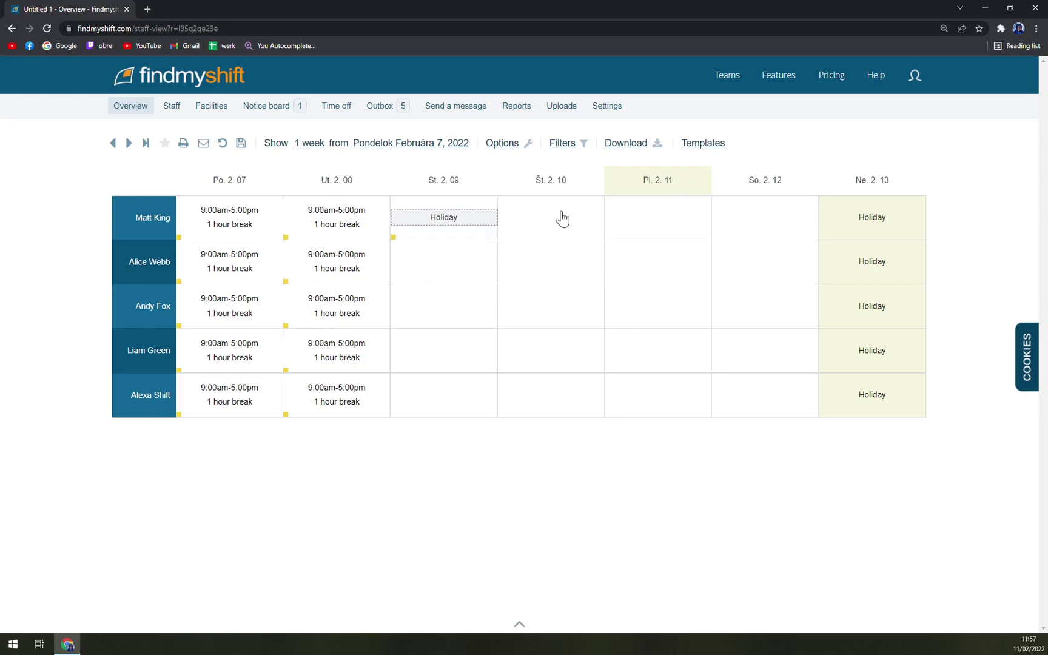
Open the roster Options panel showing autosave and Merge paste behaviour.
click(499, 143)
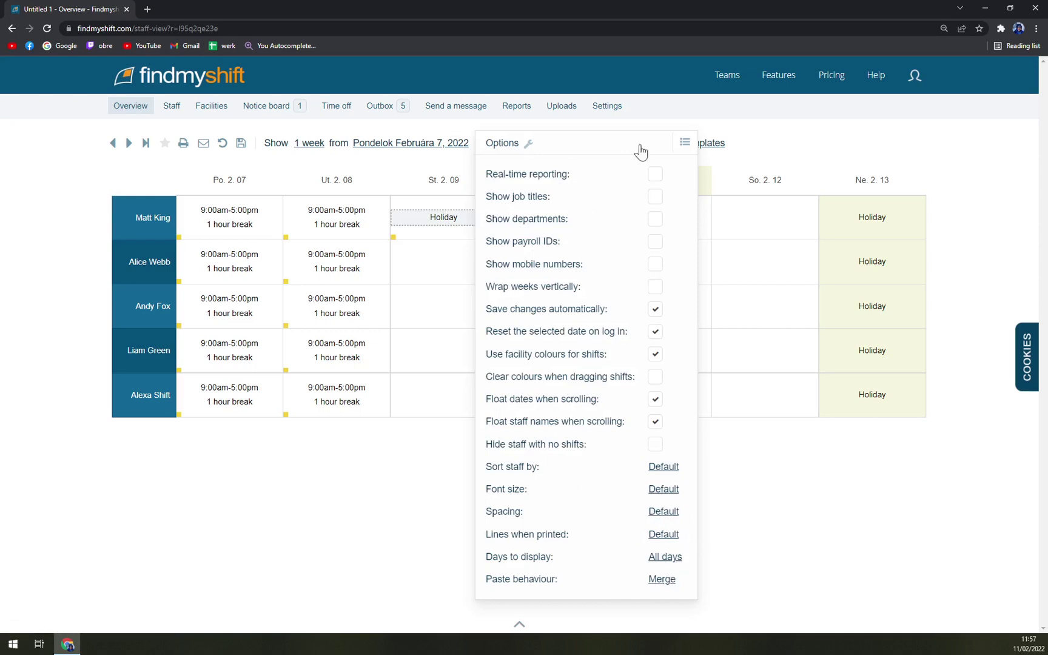
Filter the roster by a staff name and save the roster changes.
click(559, 146)
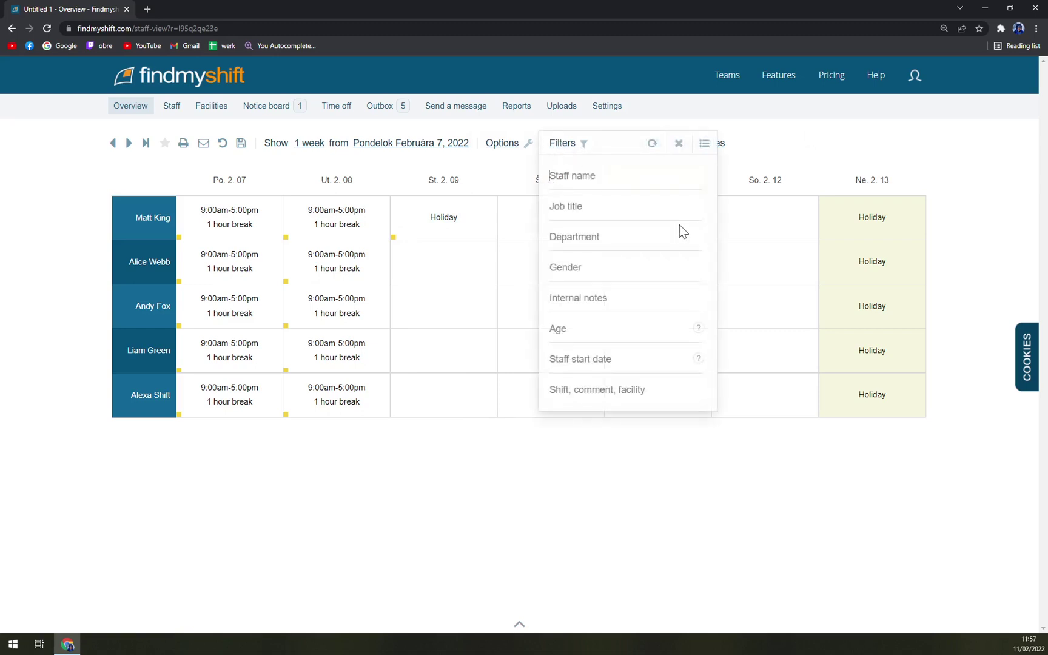
click(586, 174)
text(Matt)
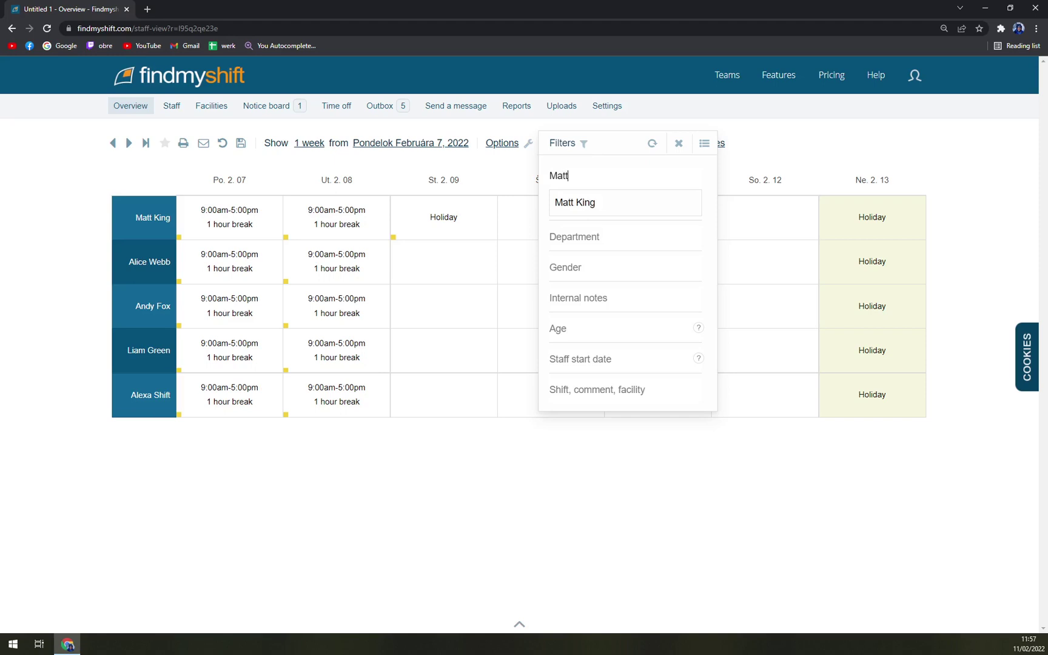
key(Return)
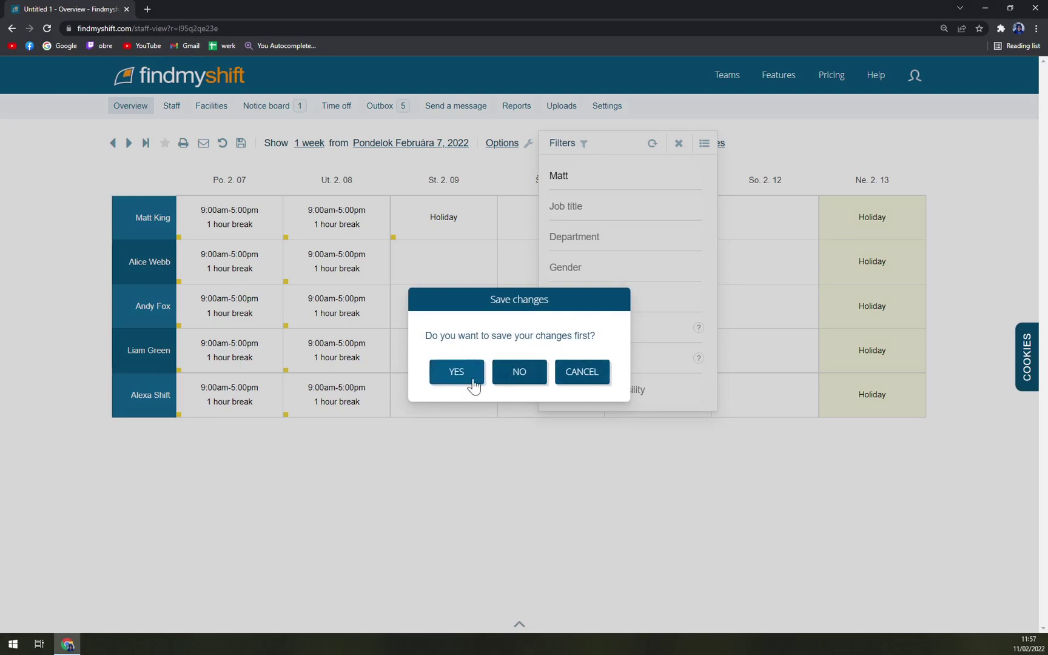
click(582, 377)
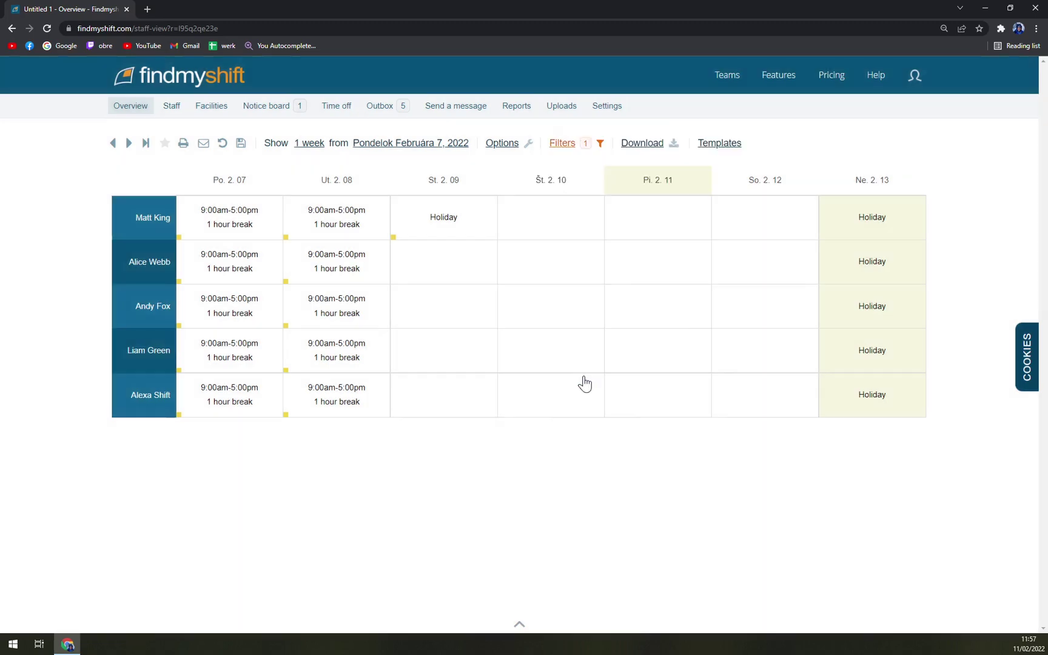
Clear the staff-name filter and dismiss the save prompt.
click(584, 151)
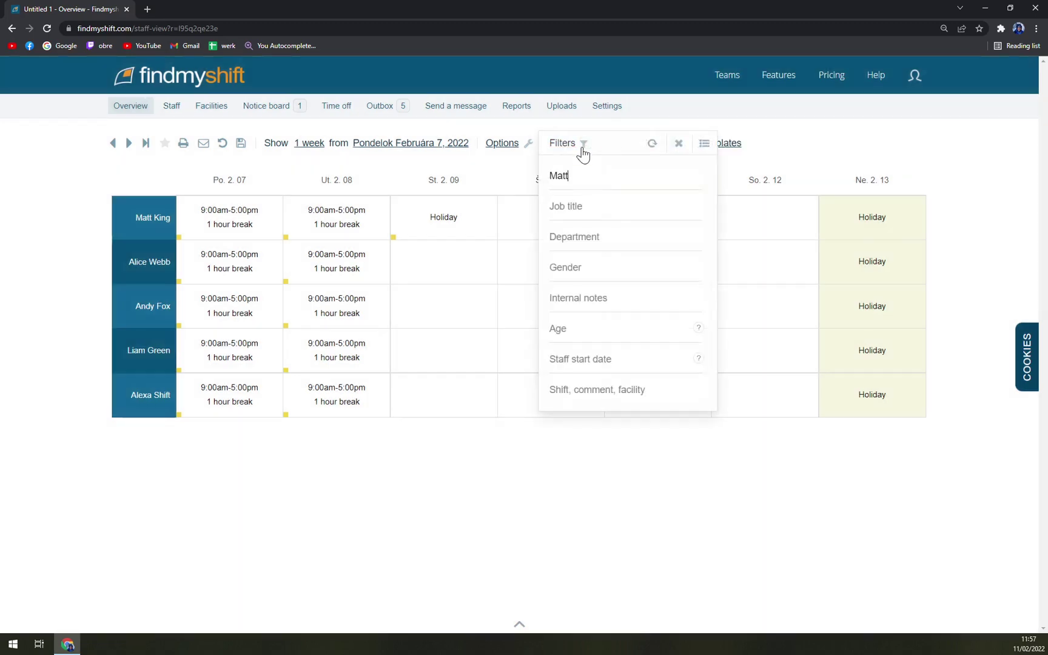
click(687, 145)
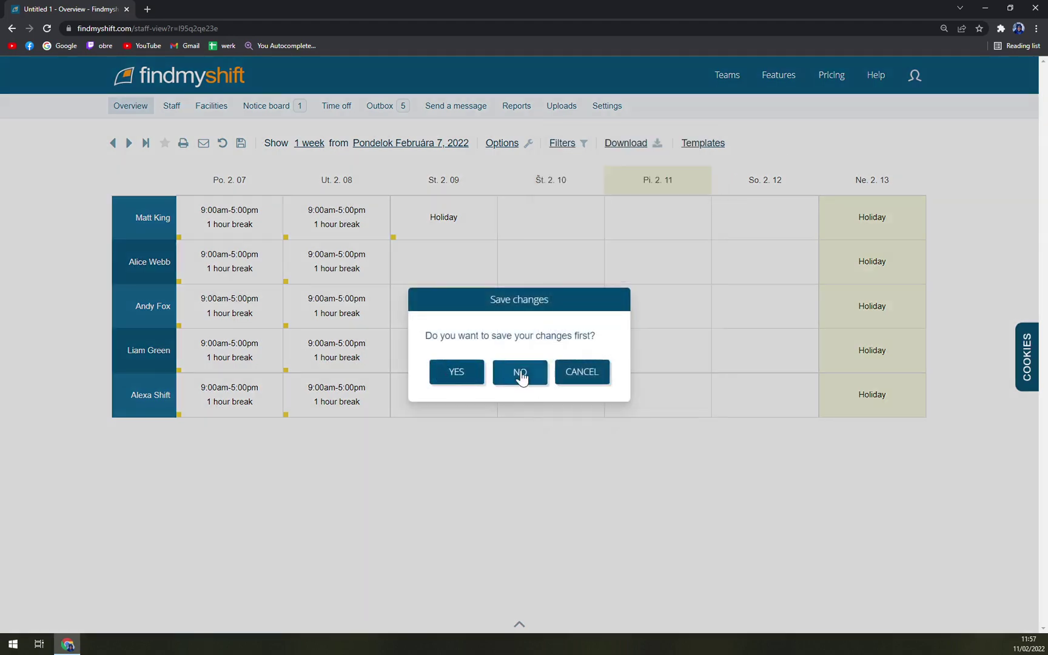
click(570, 377)
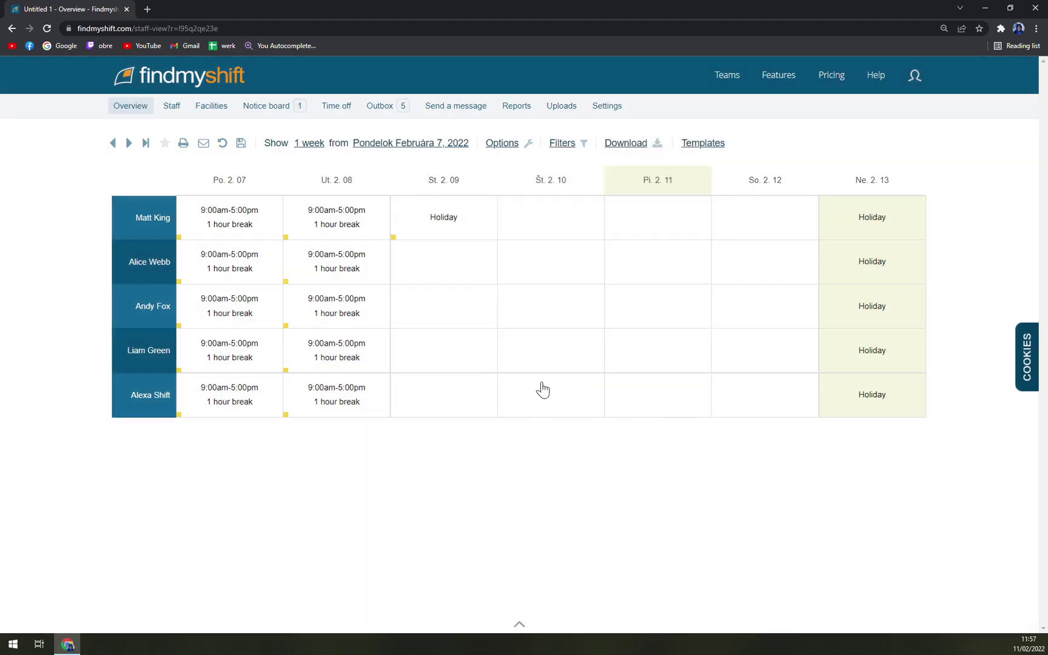
Add Friday 2.11 shifts for the first two staff, then undo the extra ones.
click(645, 145)
click(847, 234)
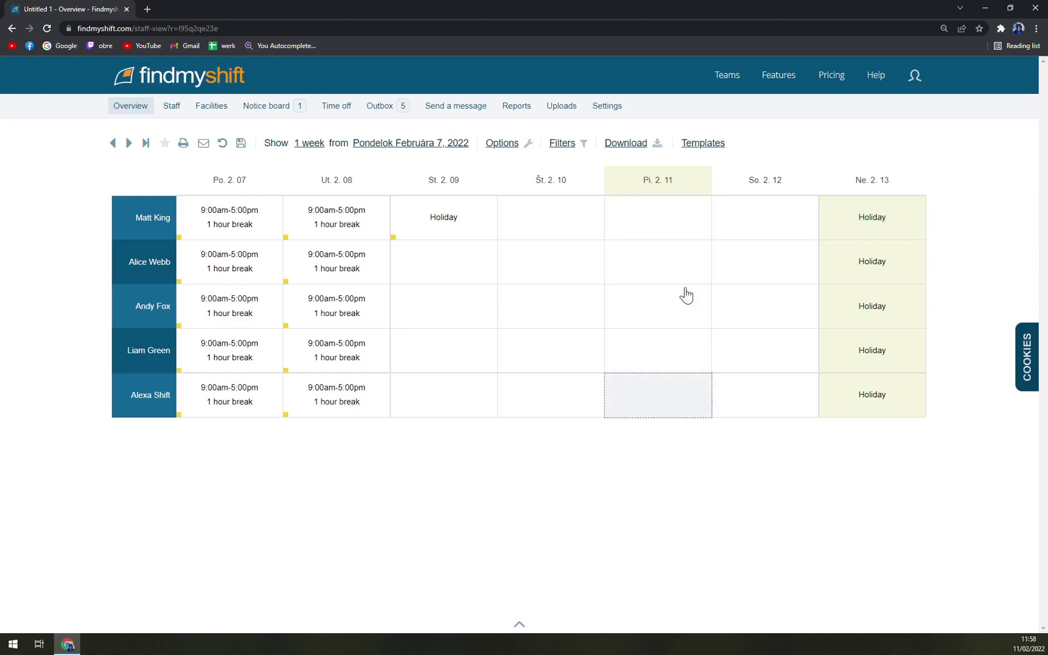
click(654, 213)
click(661, 258)
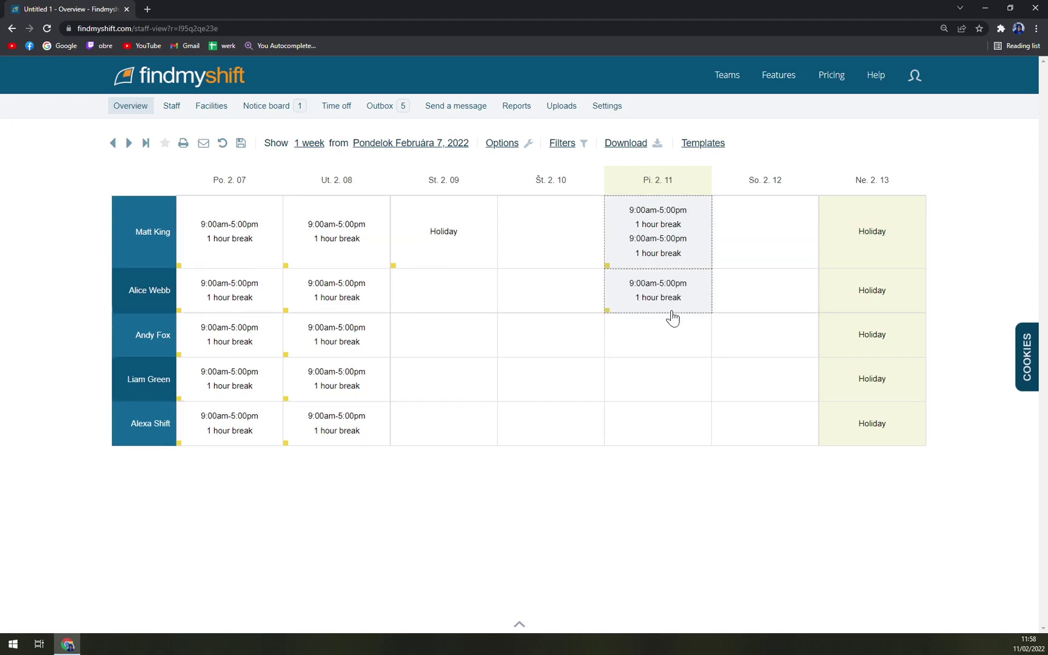
click(222, 144)
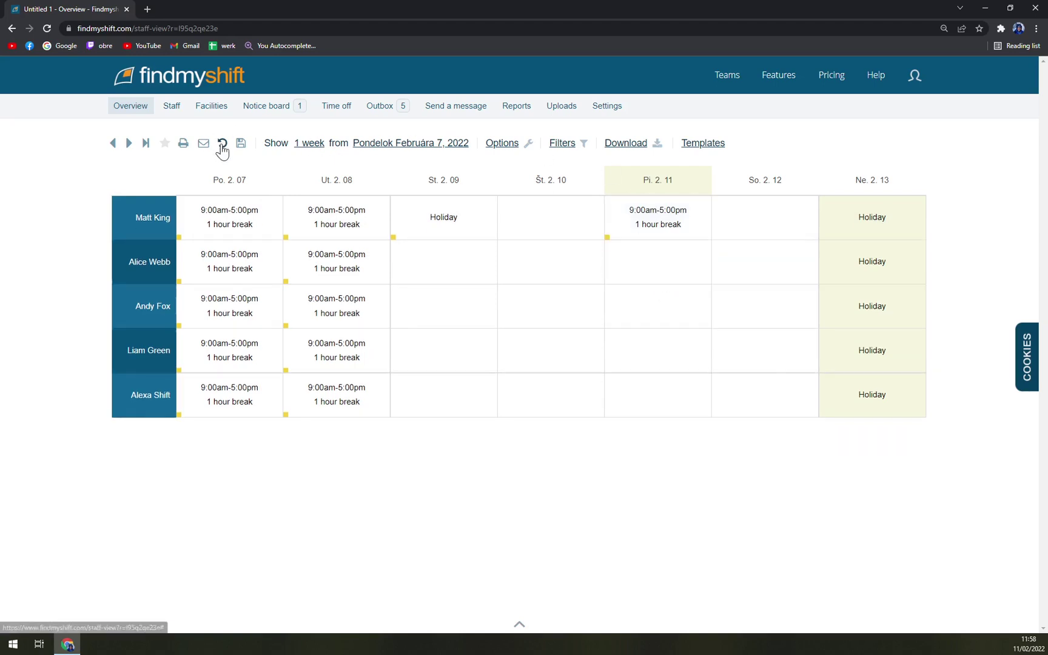
Add 9:00am–5:00pm Friday shifts for rows 1–4 and undo the duplicate extras.
click(643, 231)
click(669, 276)
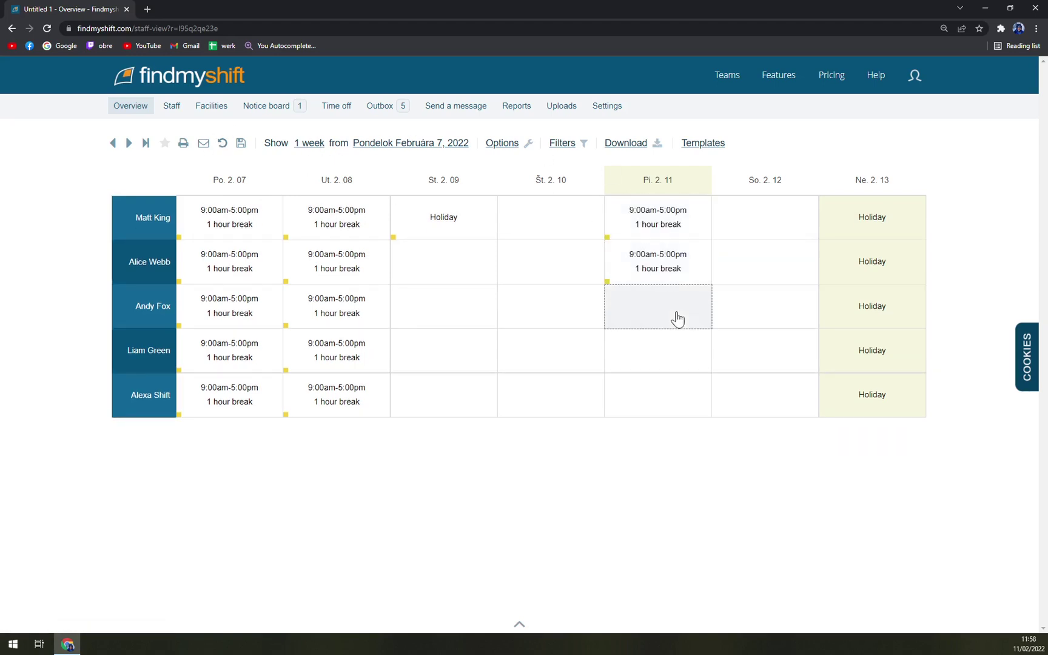
click(674, 316)
click(663, 368)
click(635, 296)
mouse_move(203, 116)
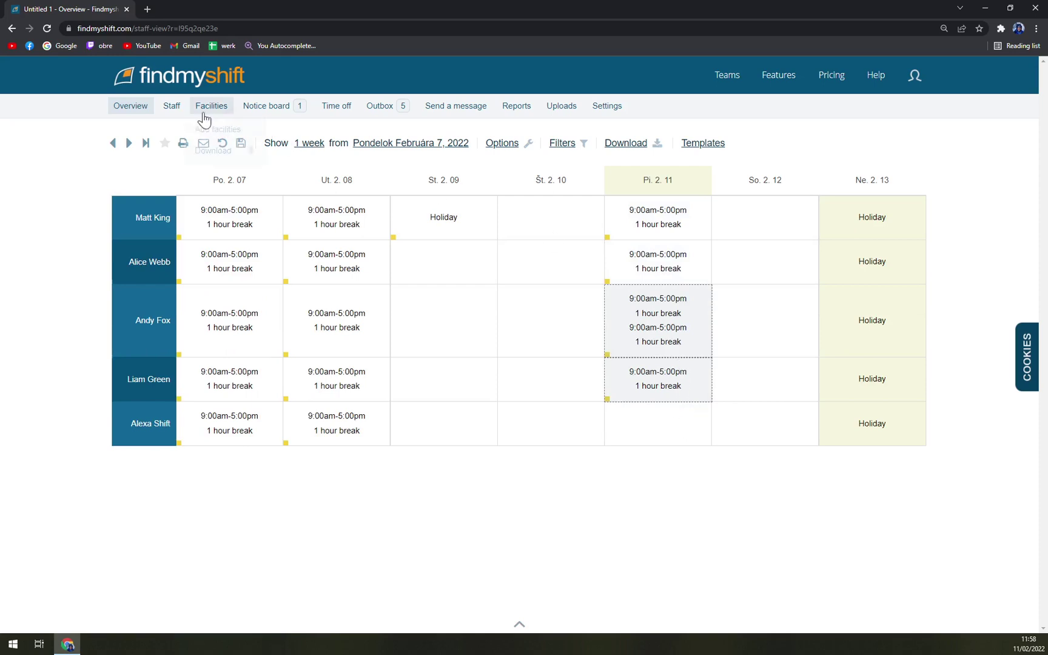
click(222, 143)
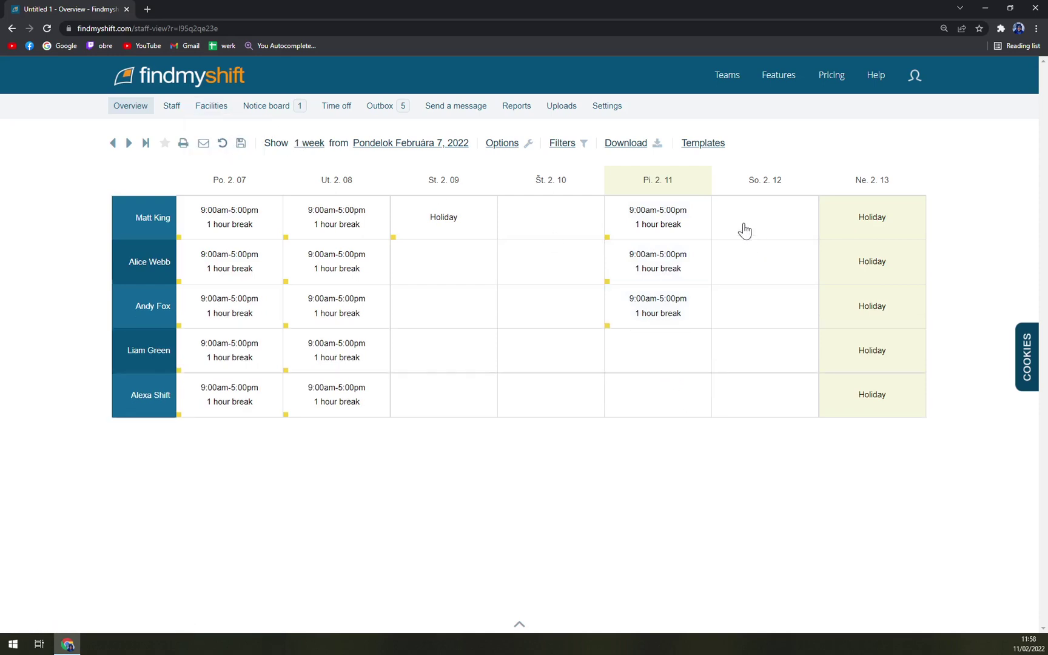
Fill the Saturday and Thursday columns for all five staff with 9:00am–5:00pm shifts.
drag(763, 353, 755, 394)
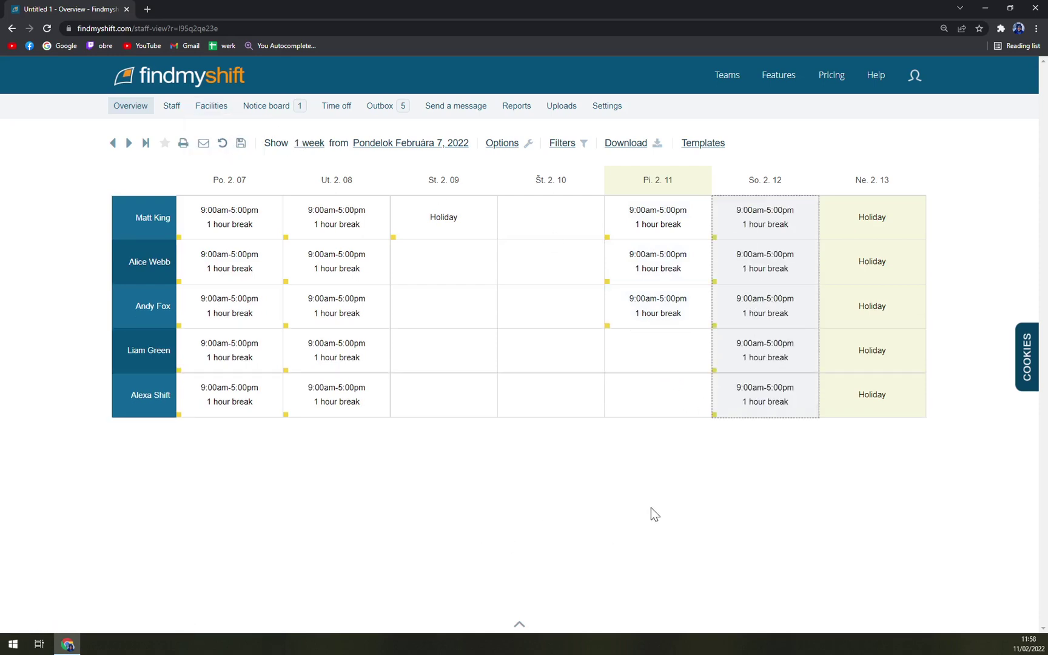
drag(548, 224, 556, 483)
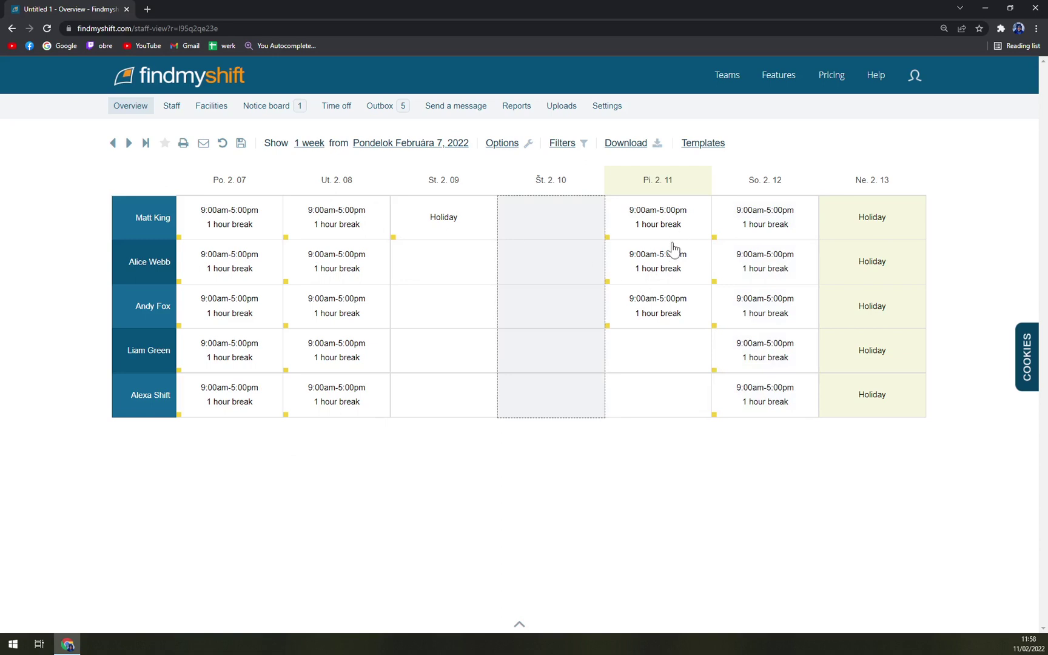
click(527, 376)
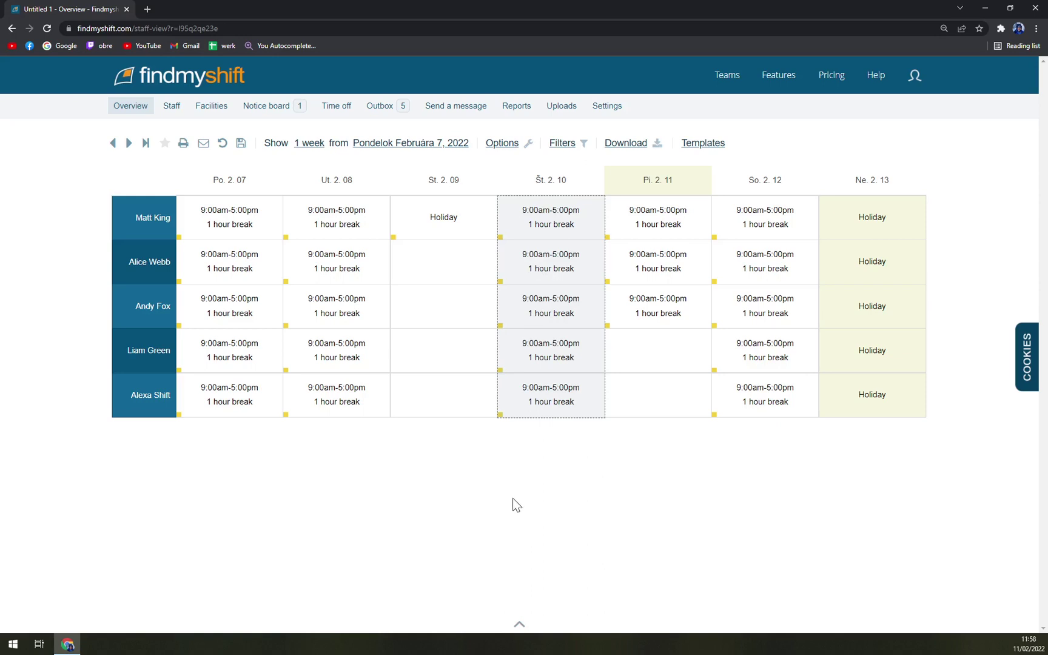
click(594, 549)
Add 9:00am–5:00pm Friday shifts for rows 4 and 5.
click(668, 363)
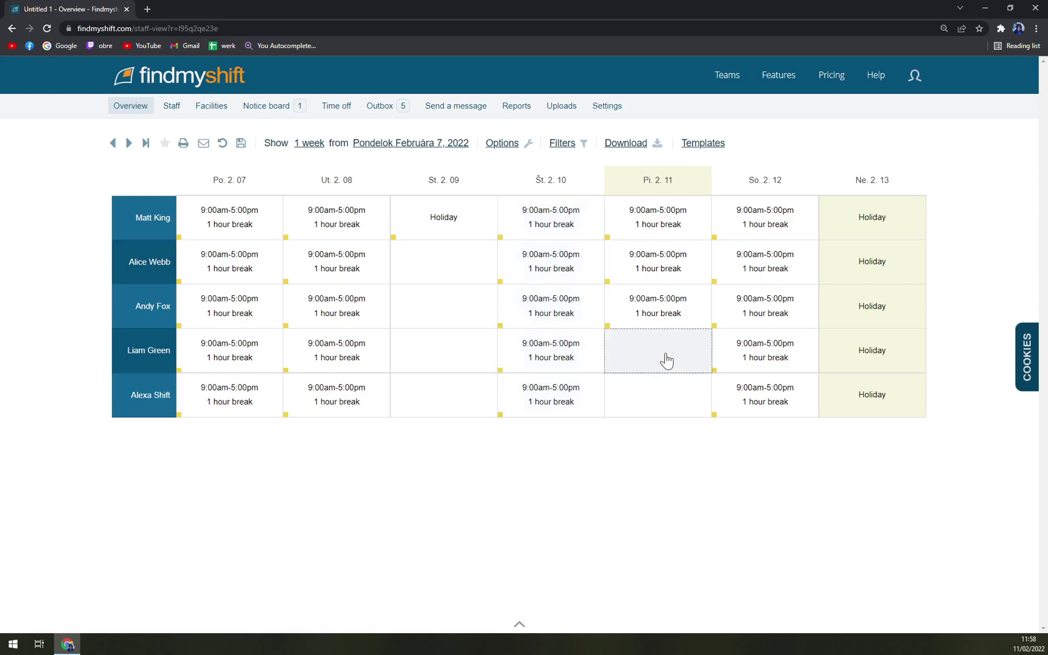
click(690, 405)
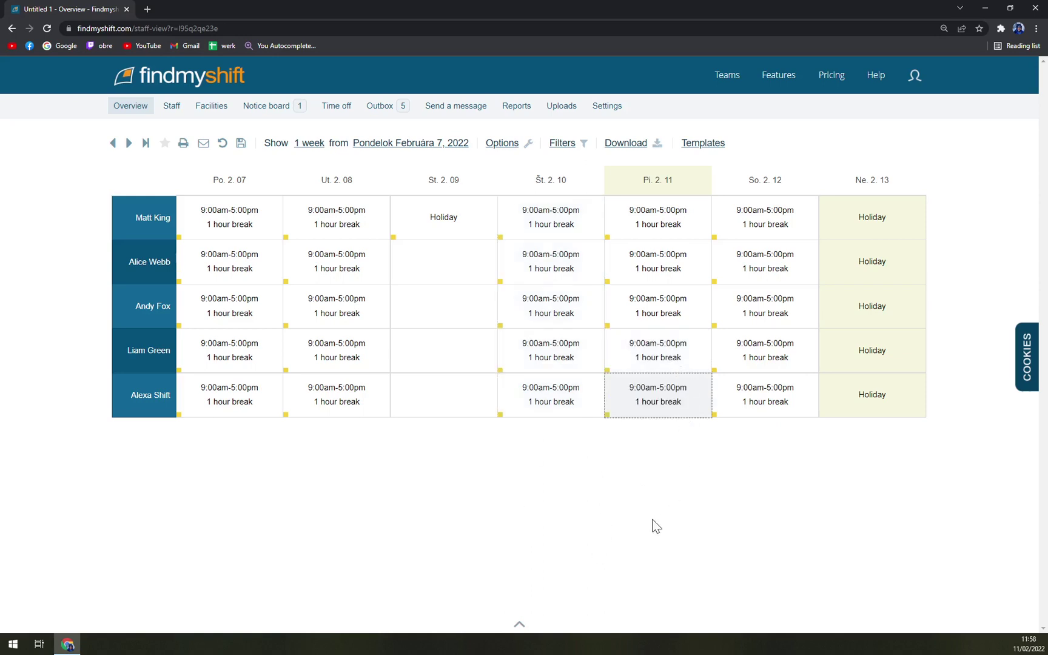
click(657, 537)
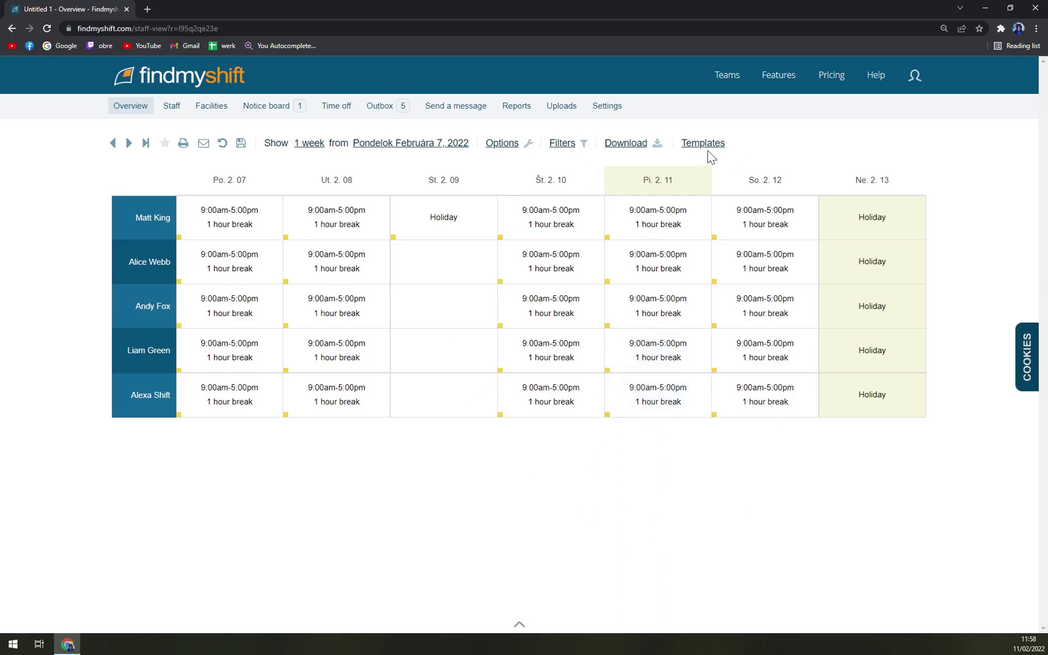
Leave the roster without saving and open the Pricing plans page, zoomed out.
click(832, 83)
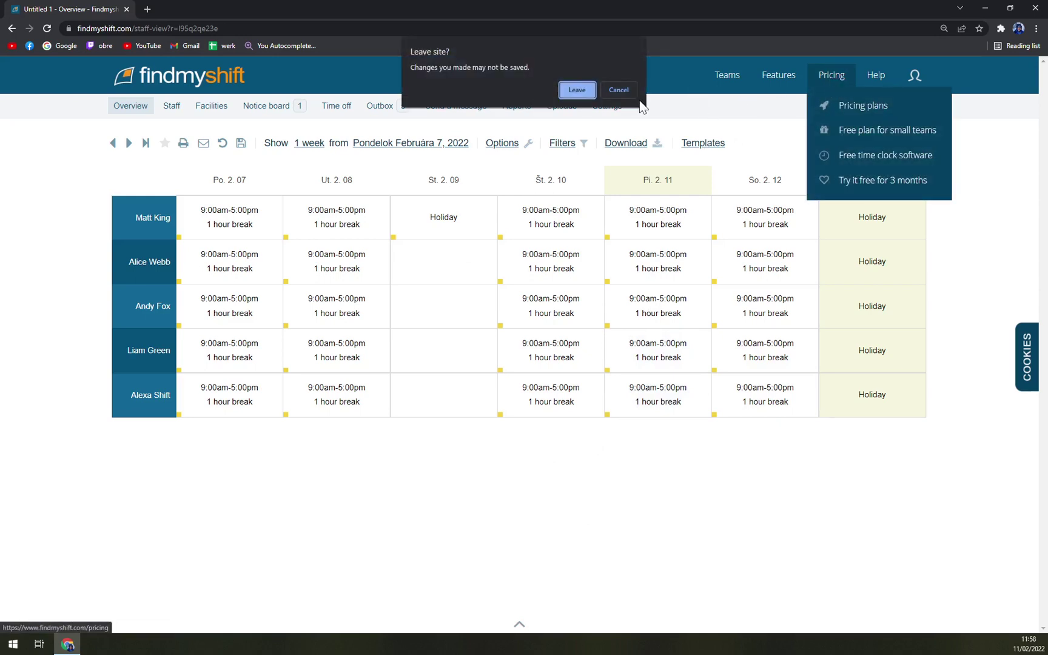
click(619, 90)
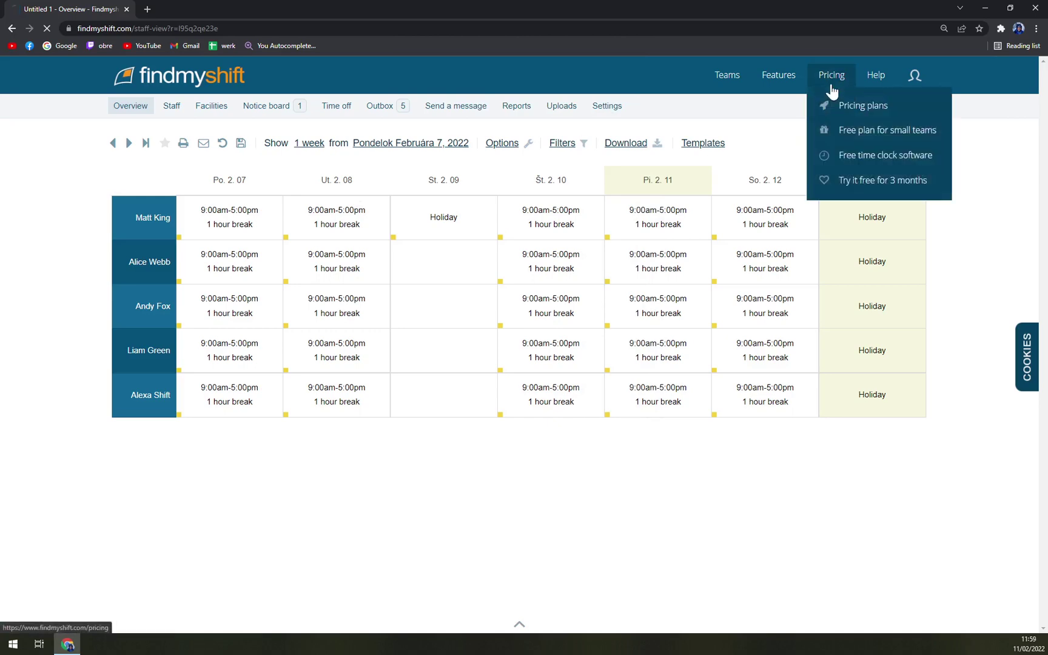
click(845, 105)
scroll(518, 251, down, 6)
scroll(492, 259, up, 3)
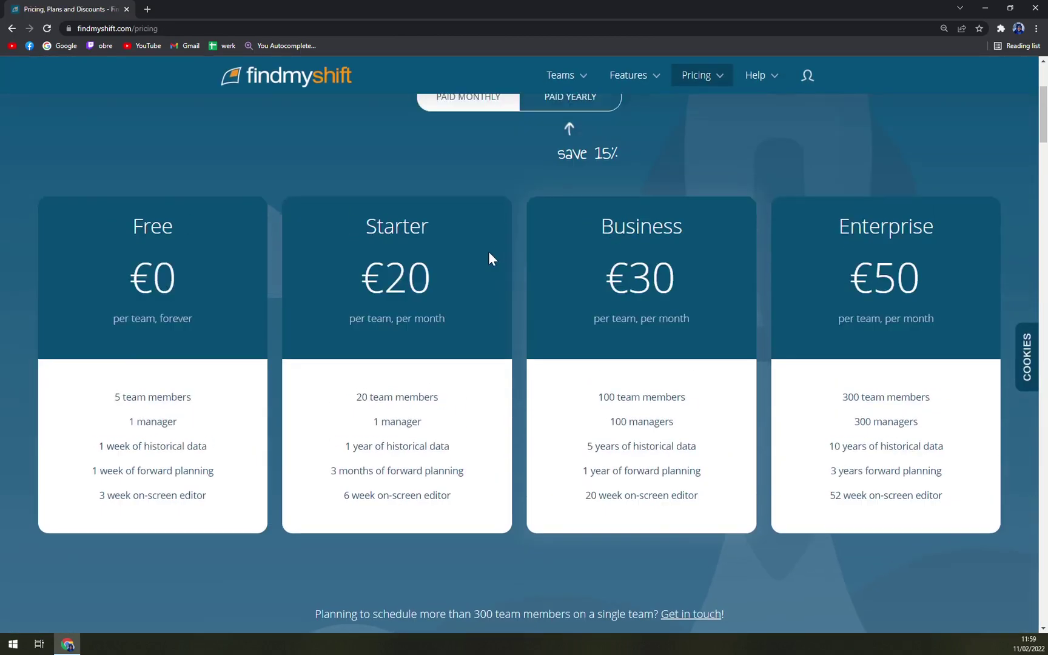
key(ctrl+minus)
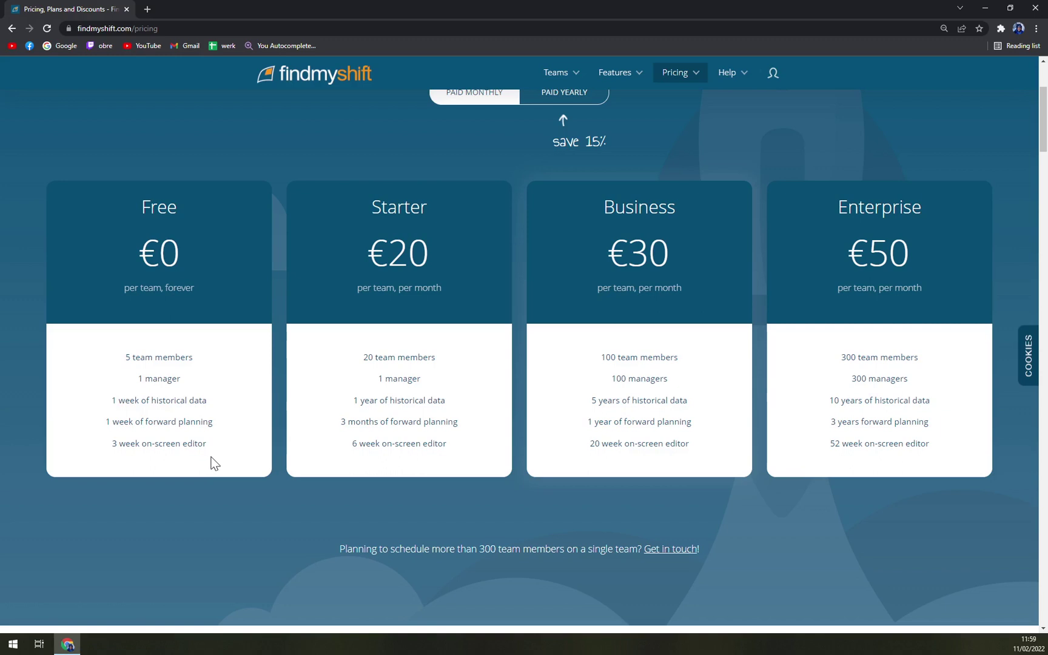
Compare the plans' team-member limits: Starter 20, Business 100, Enterprise 300.
drag(362, 358, 452, 356)
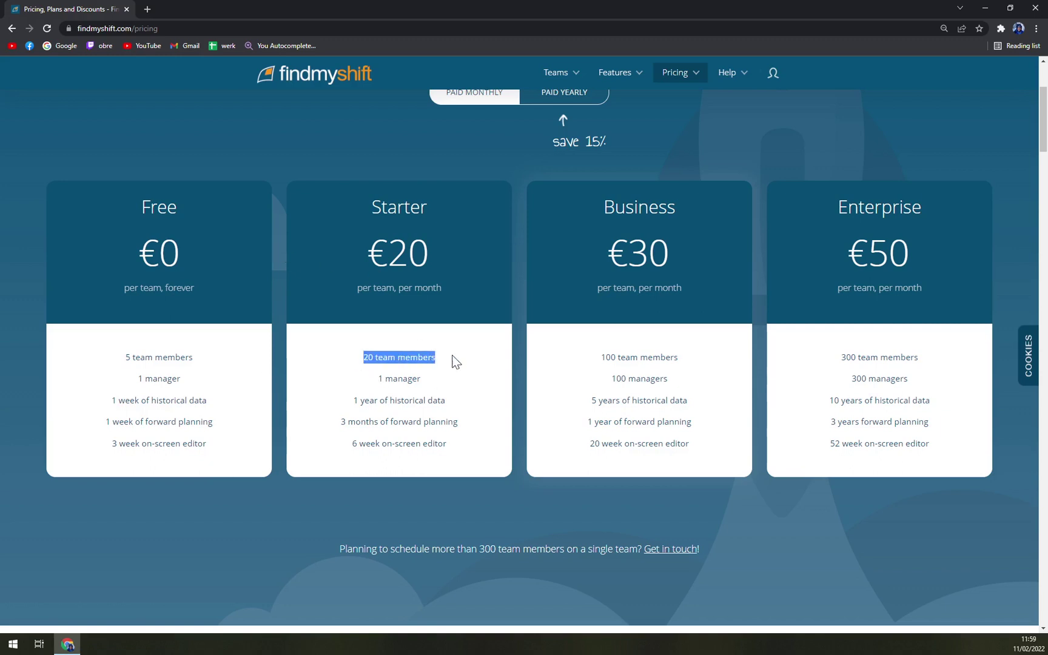
click(449, 380)
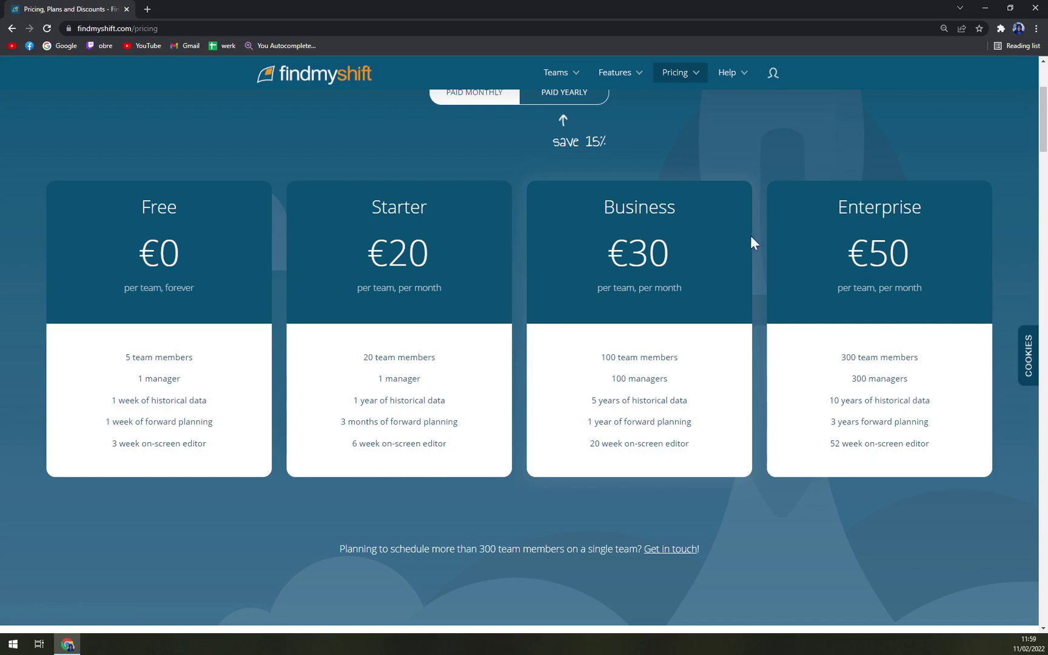
drag(599, 357, 692, 355)
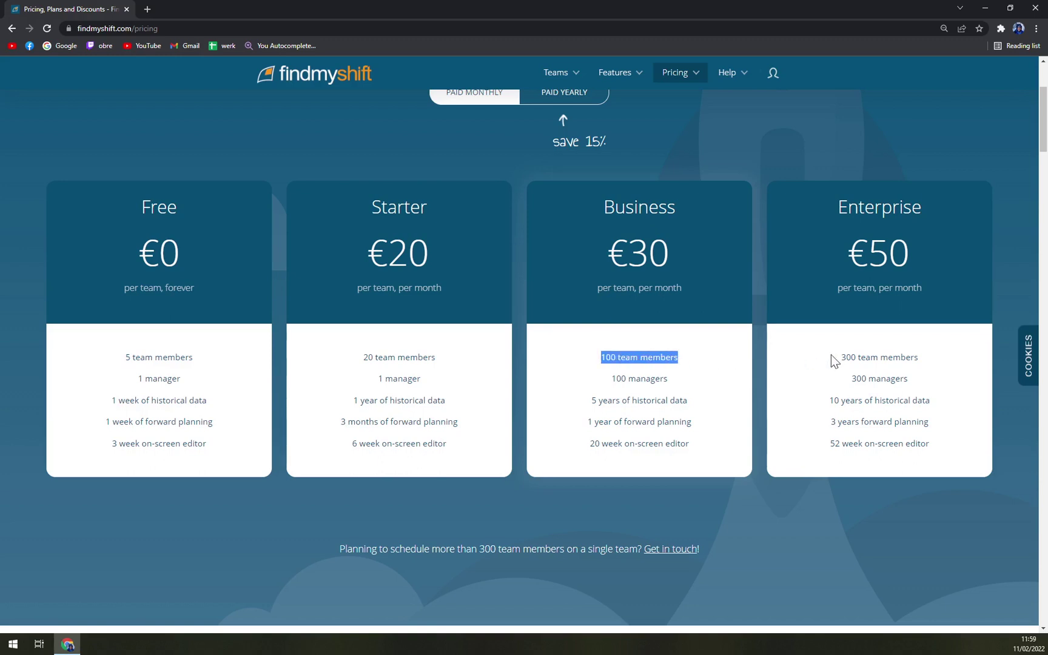
drag(834, 359, 857, 358)
click(966, 363)
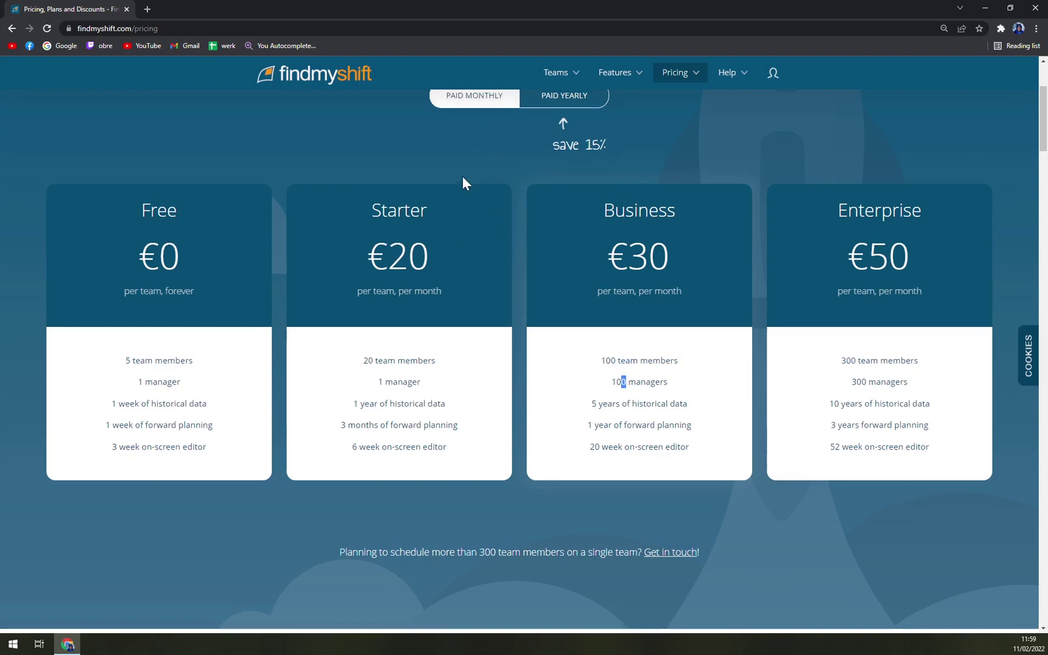
scroll(464, 182, up, 3)
click(486, 299)
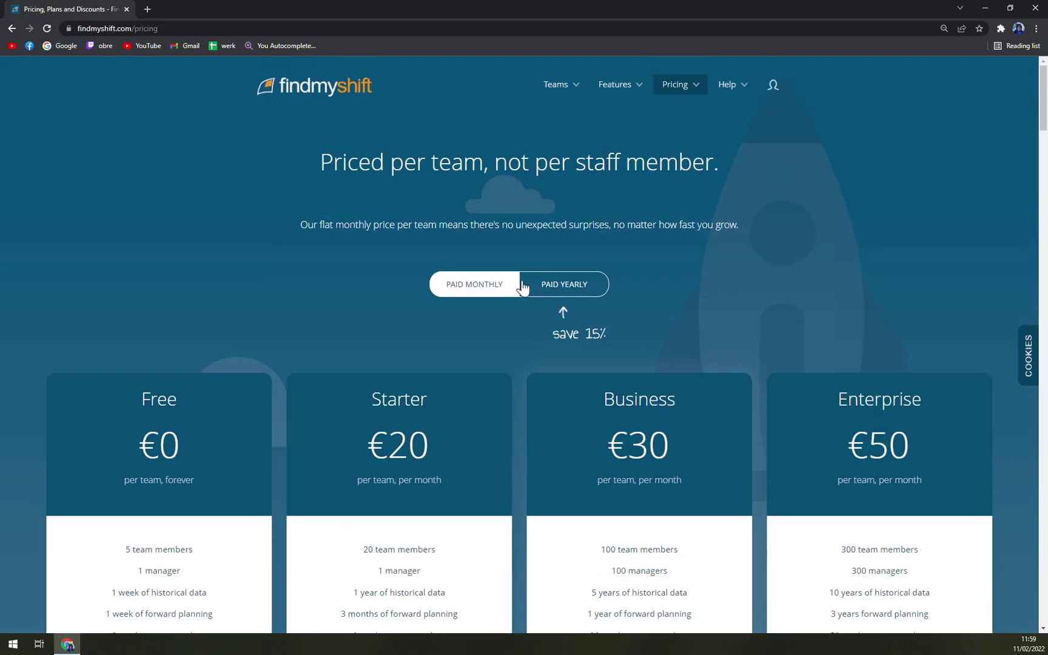
Toggle between monthly and yearly billing, ending on yearly prices of €17, €26 and €43.
click(546, 287)
click(572, 293)
click(572, 294)
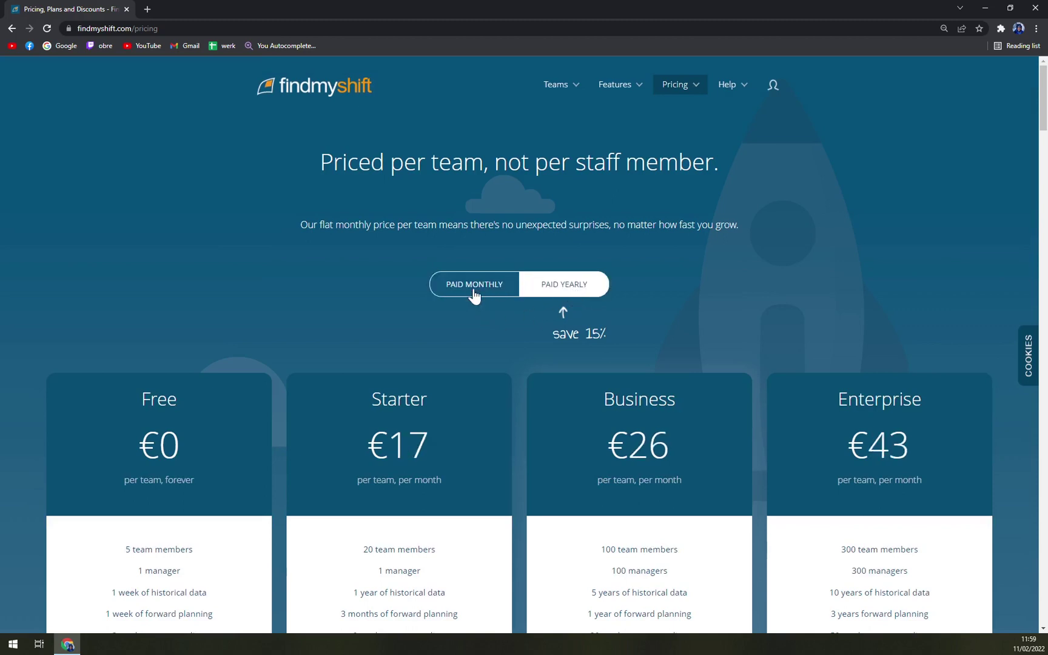
click(483, 289)
click(587, 296)
Return to the Untitled 1 roster and paste shifts into Monday–Saturday for all five staff.
mouse_move(561, 88)
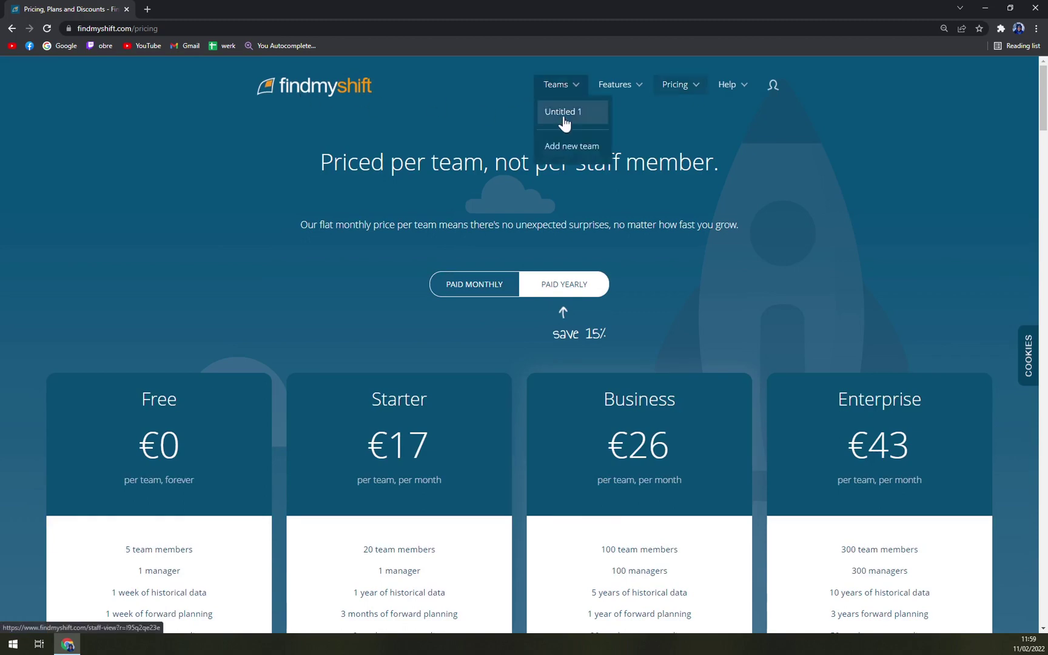
click(564, 114)
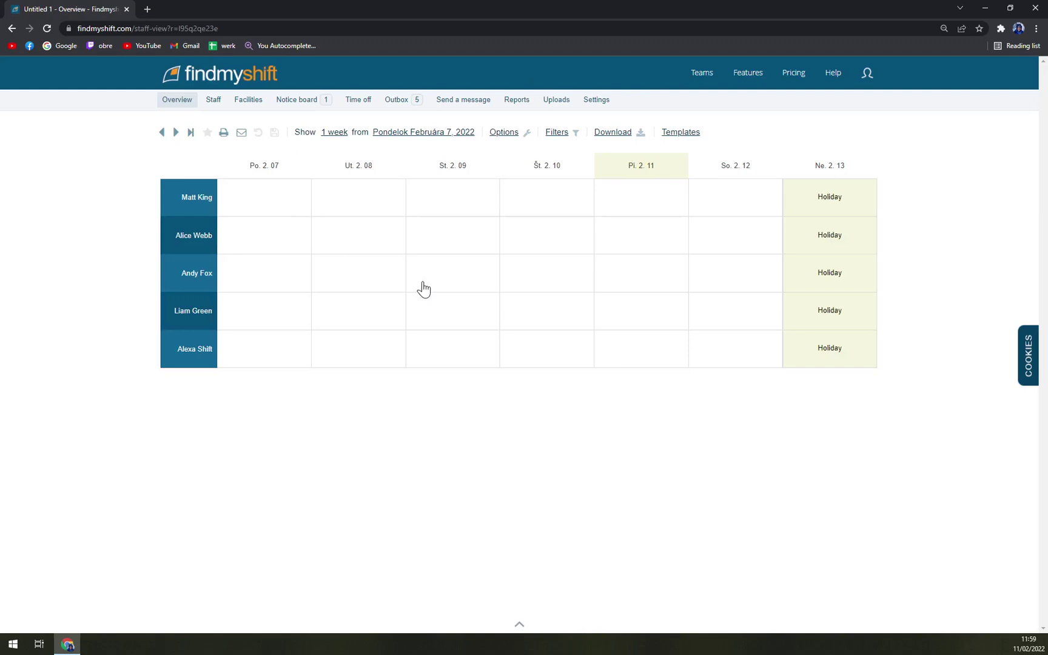
click(280, 209)
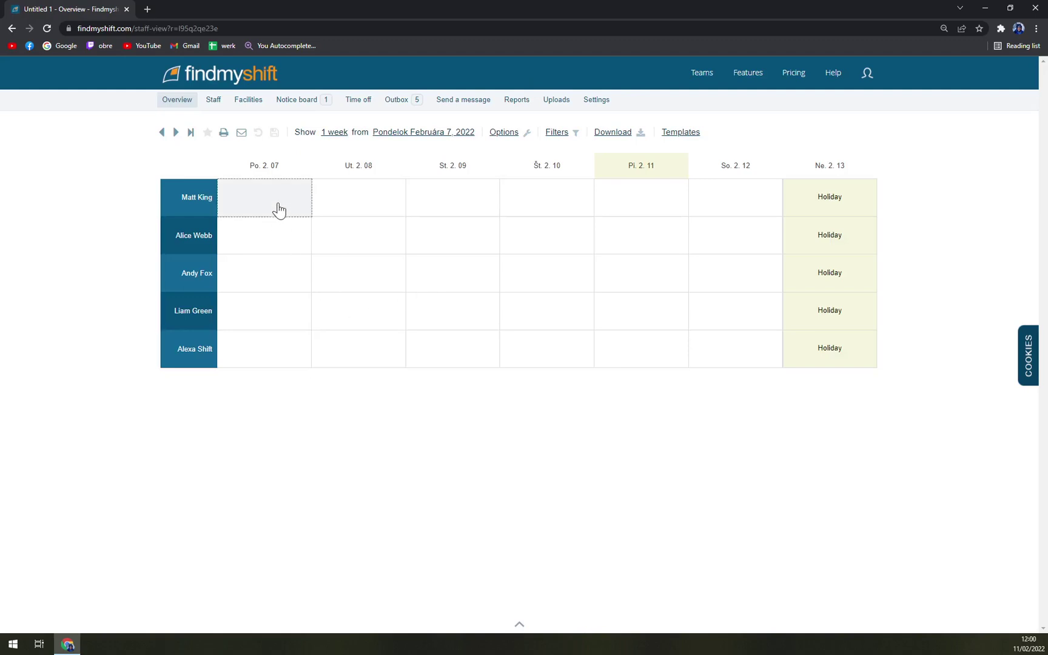
drag(279, 209, 701, 351)
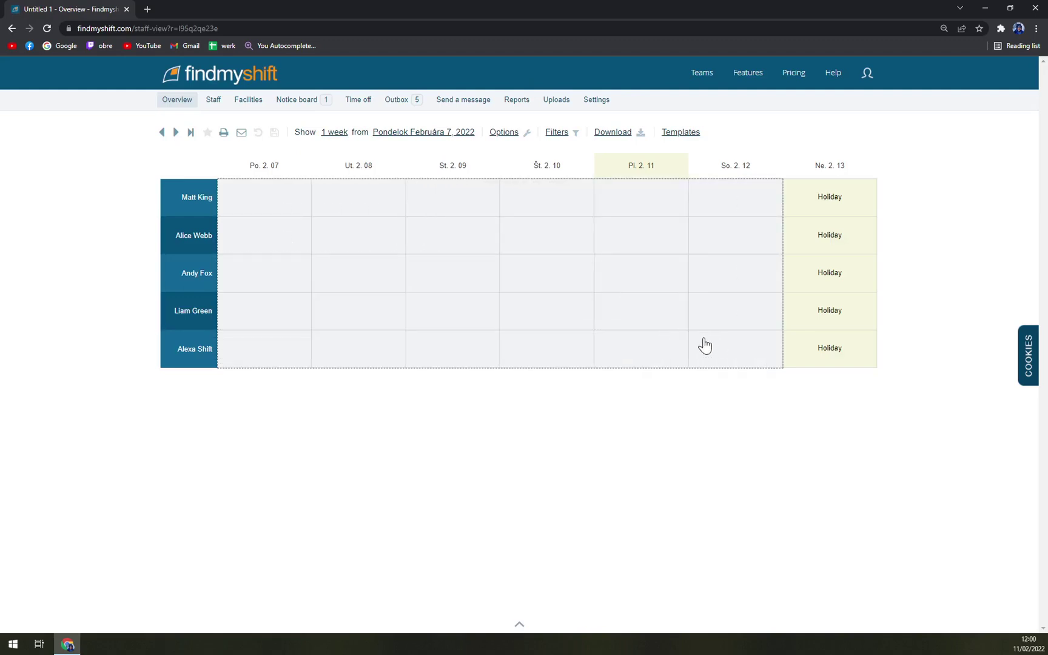
key(ctrl+v)
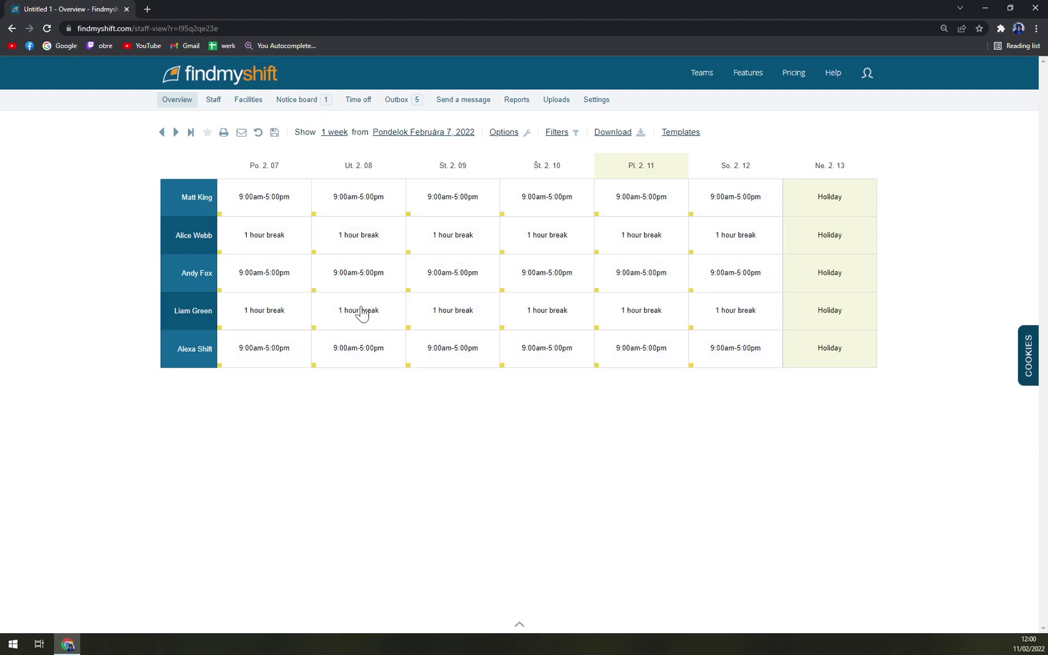
Merge 1-hour breaks into the shifts for rows 1 and 3 Monday and row 1 Tuesday.
drag(273, 240, 276, 205)
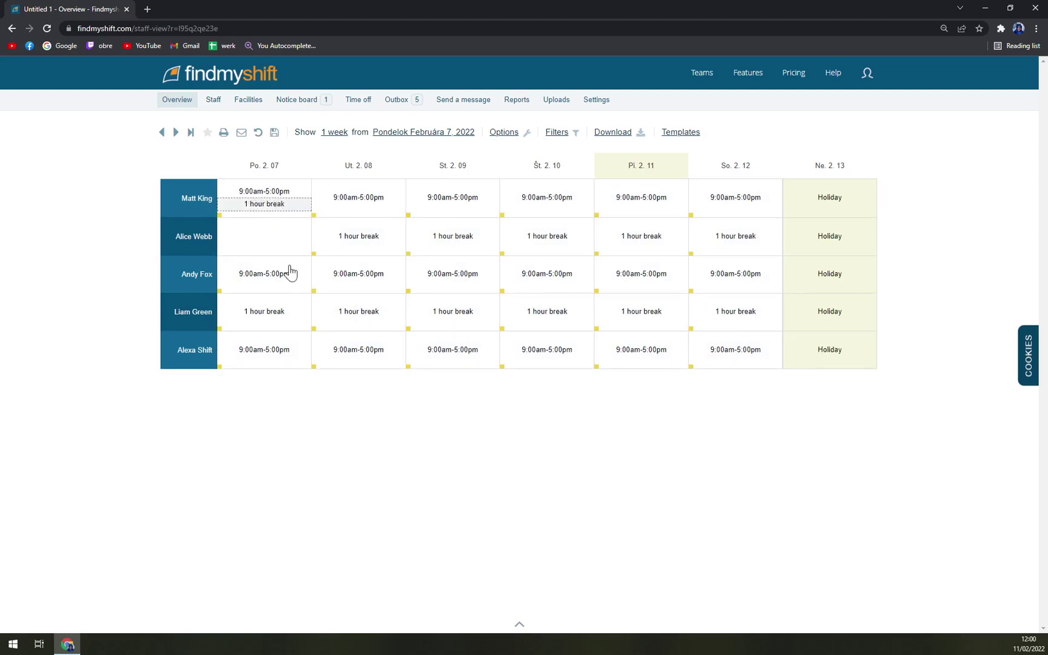
drag(264, 312, 266, 278)
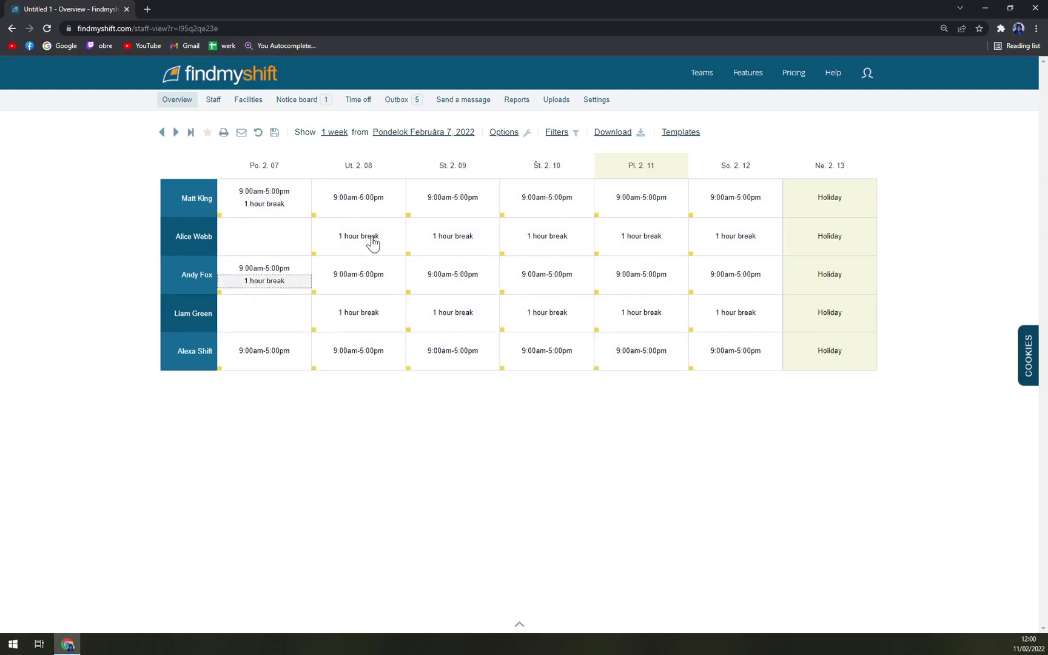
drag(373, 242, 367, 209)
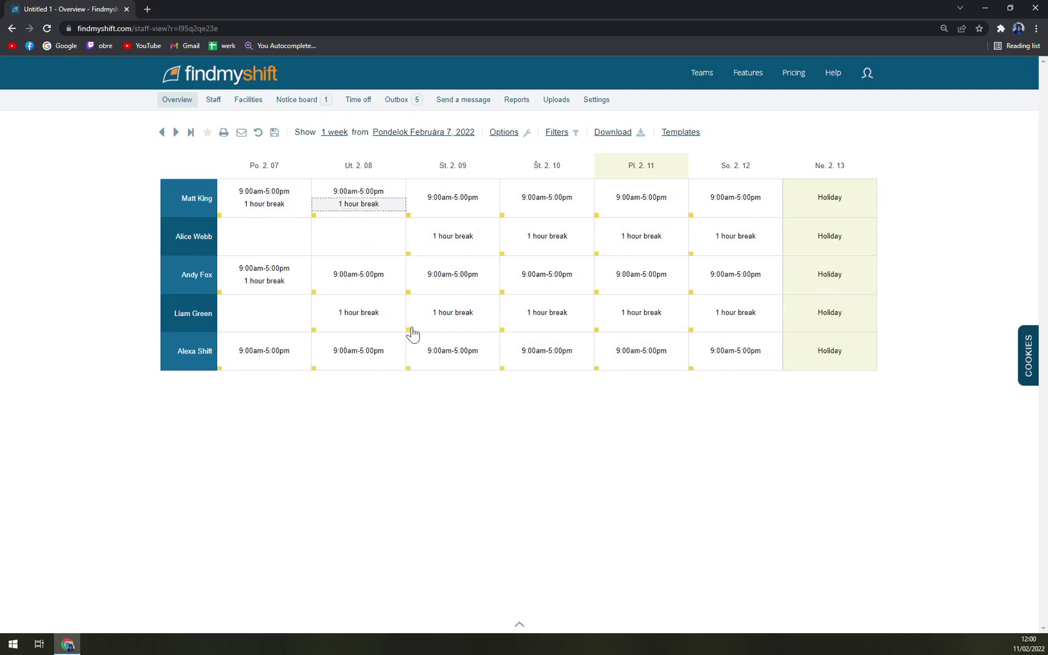